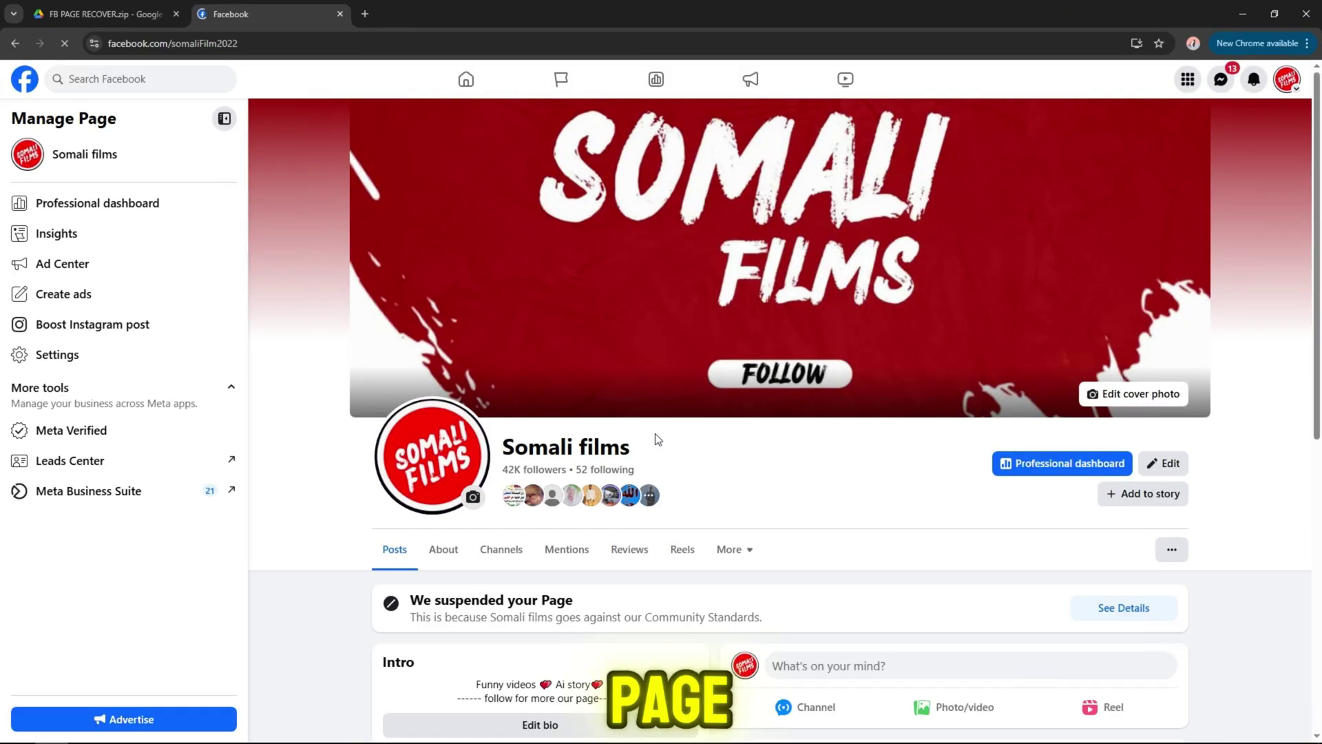
scroll(656, 440, down, 2)
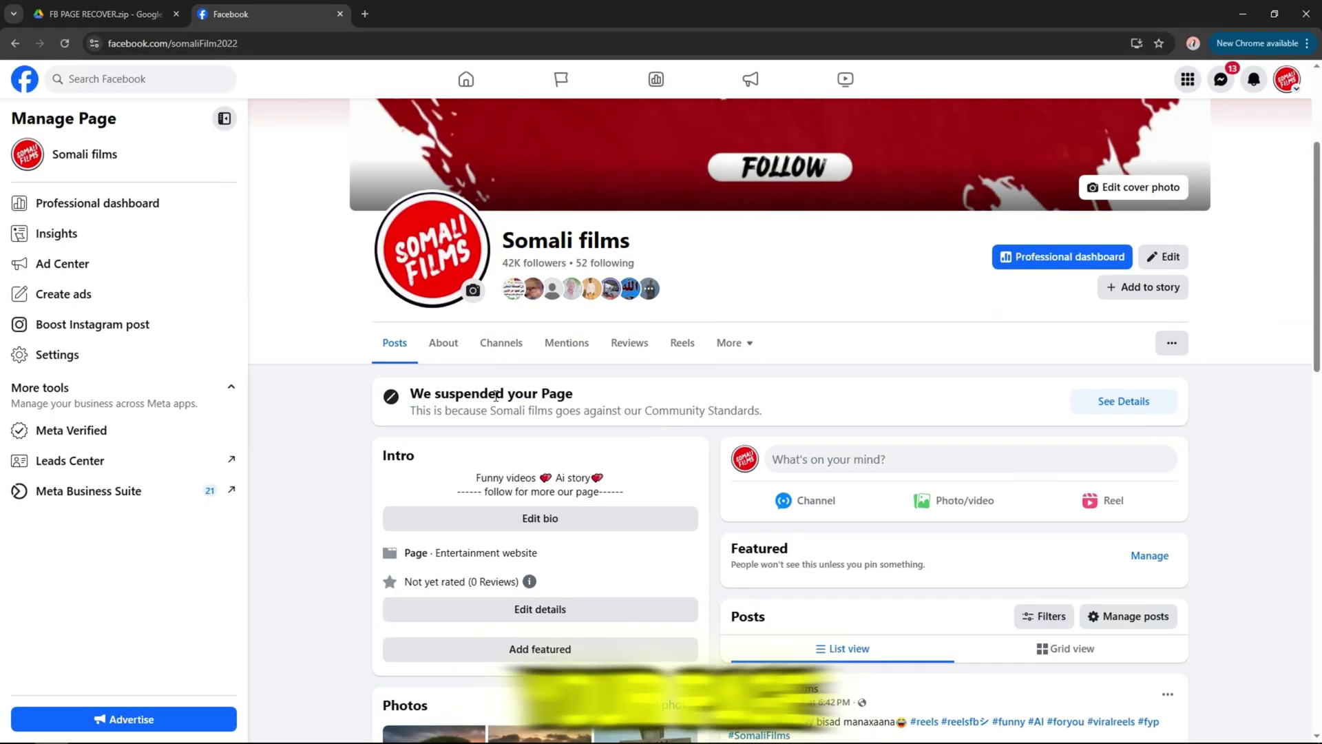
- Review the Somali films Page suspension details, then bring up the Page's extra options menu
click(1121, 401)
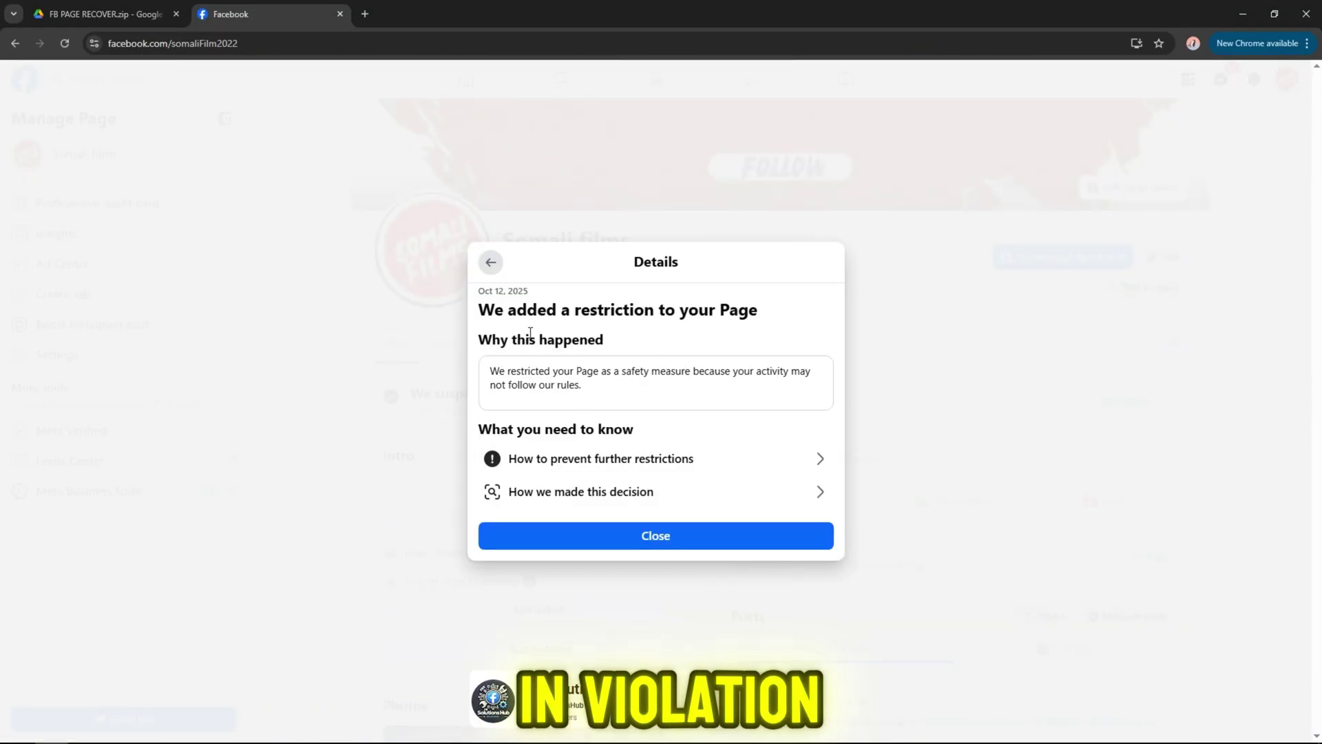
double_click(571, 339)
click(604, 482)
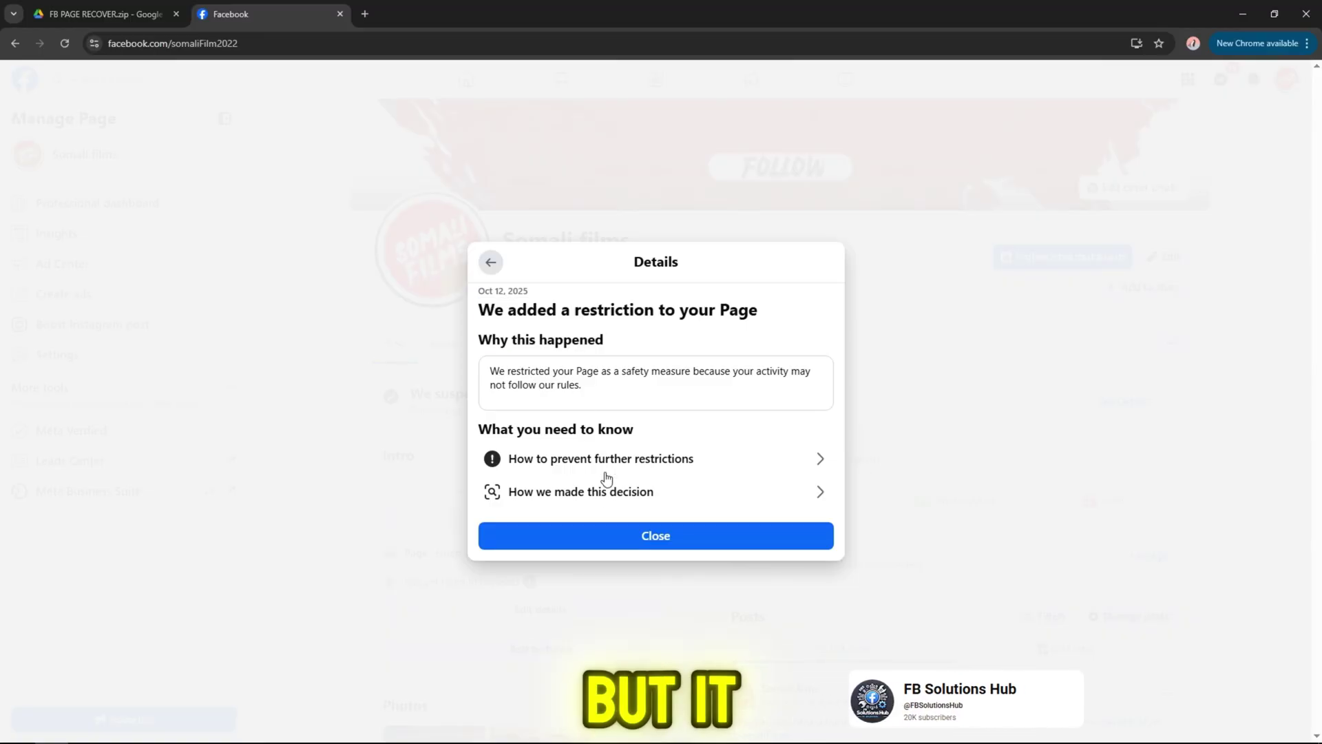
click(1124, 366)
- Check the Page status overview and the explanation of why the Page was suspended
click(1172, 342)
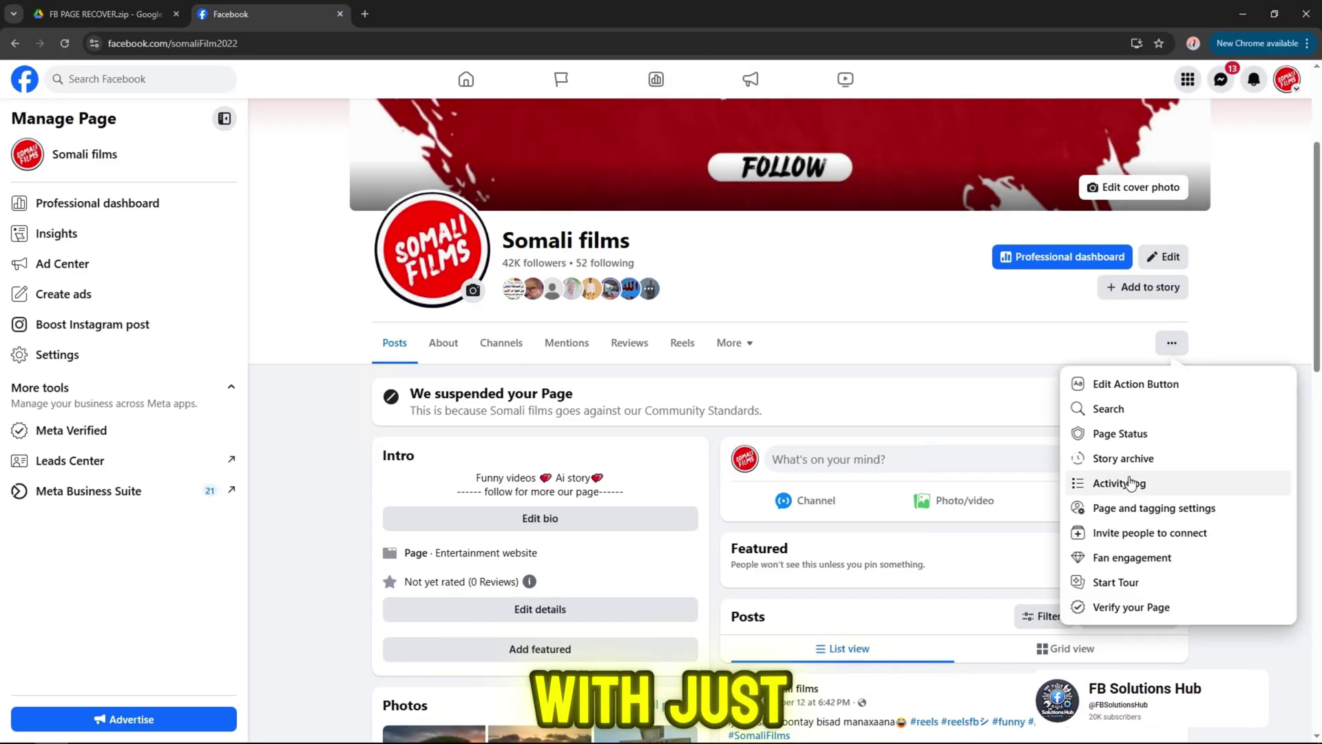
click(1164, 434)
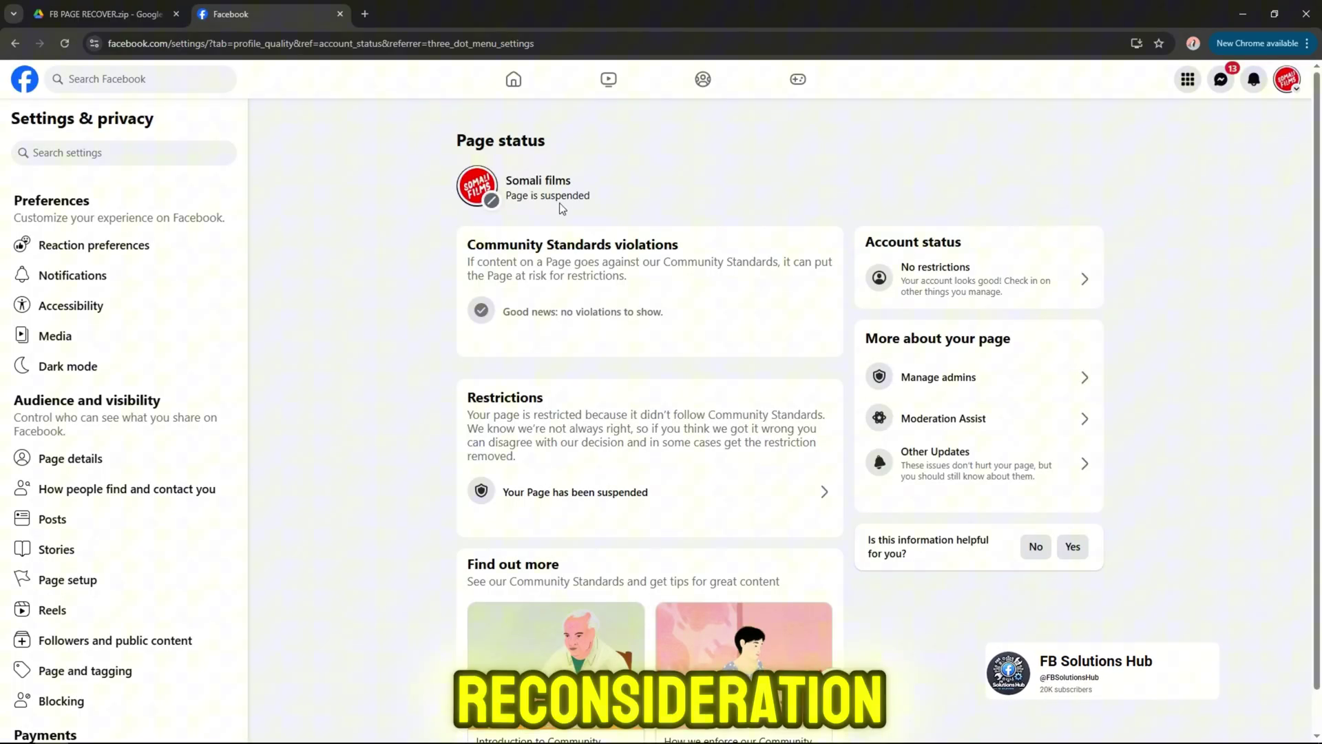
click(574, 485)
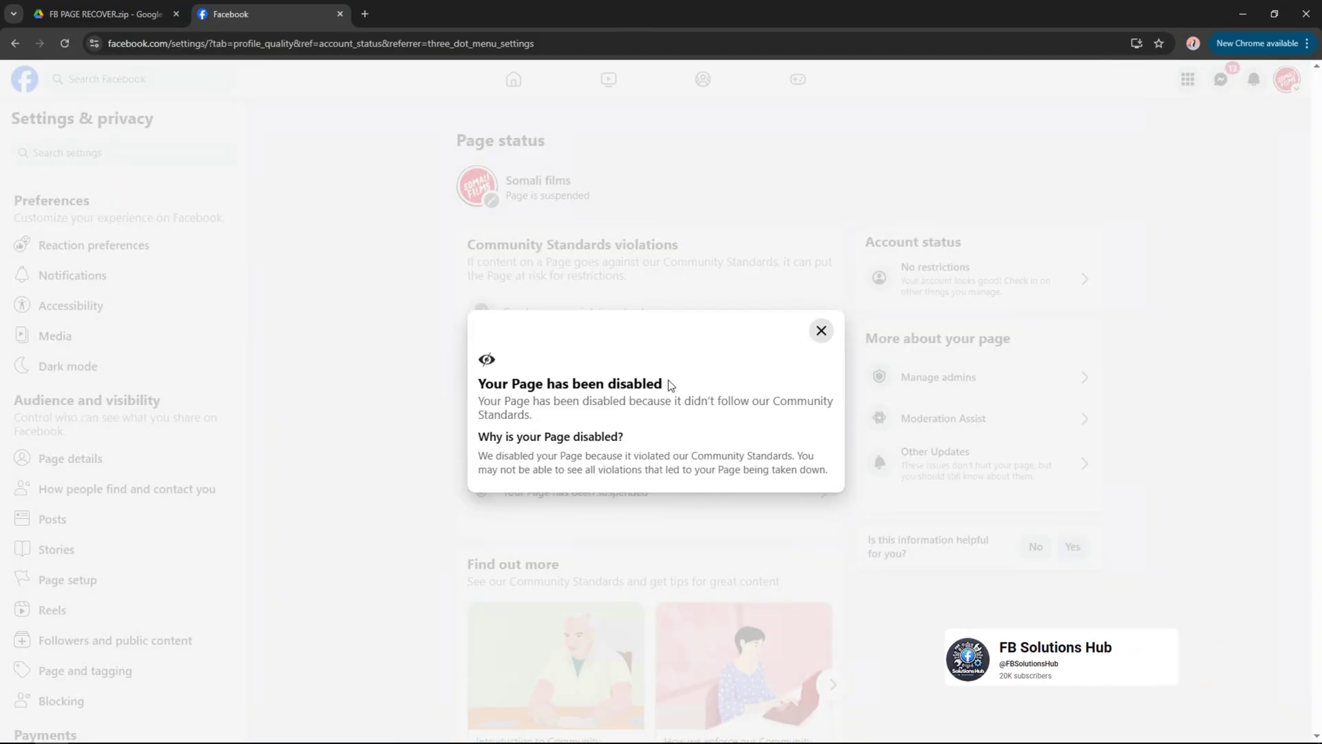
click(823, 330)
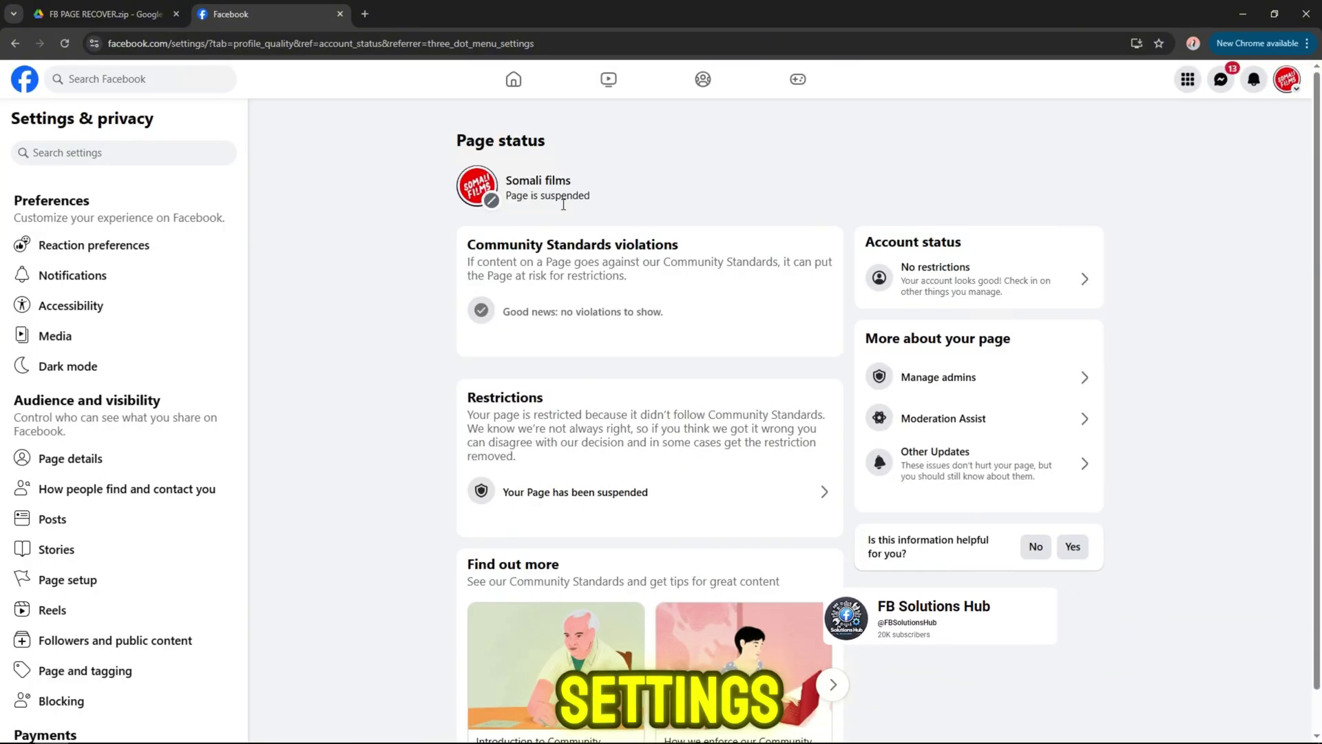
- Return to the Somali films Page via the account menu, then move to the FB PAGE RECOVER.zip Drive tab
click(1289, 79)
click(1094, 117)
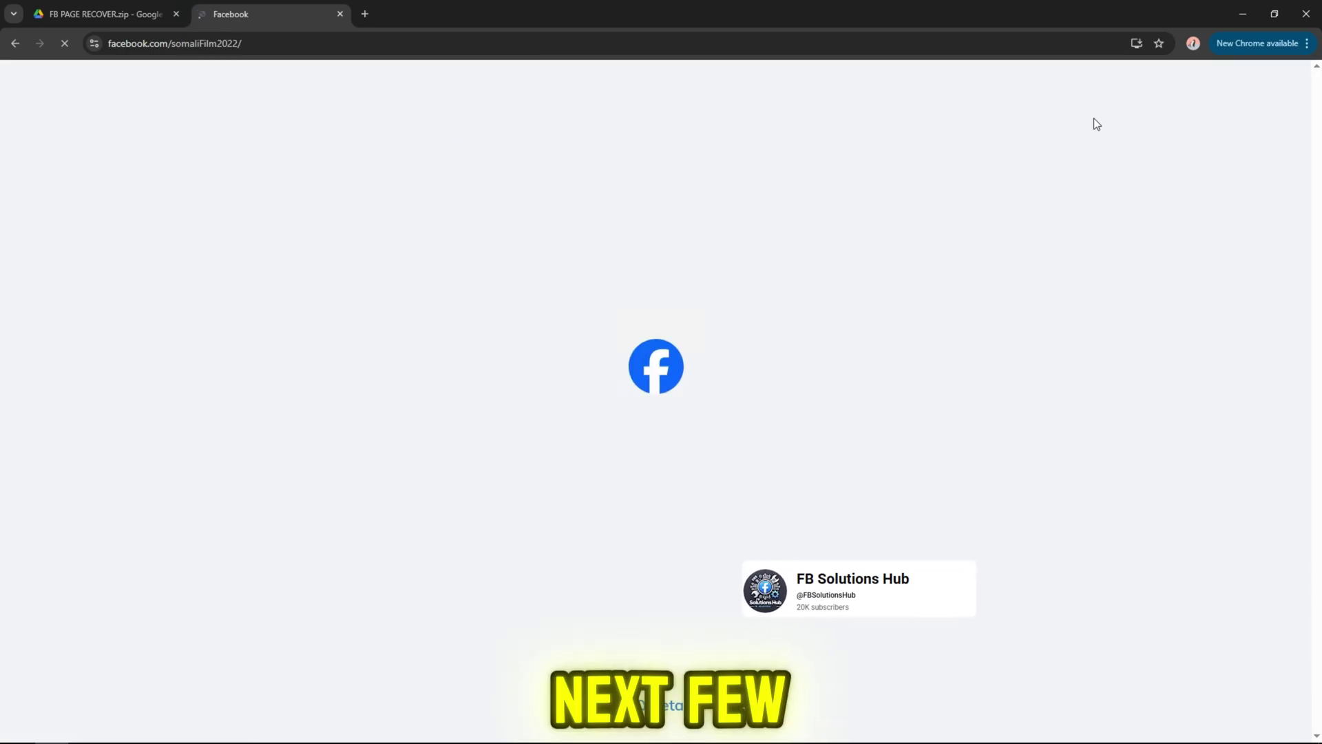
scroll(216, 313, down, 3)
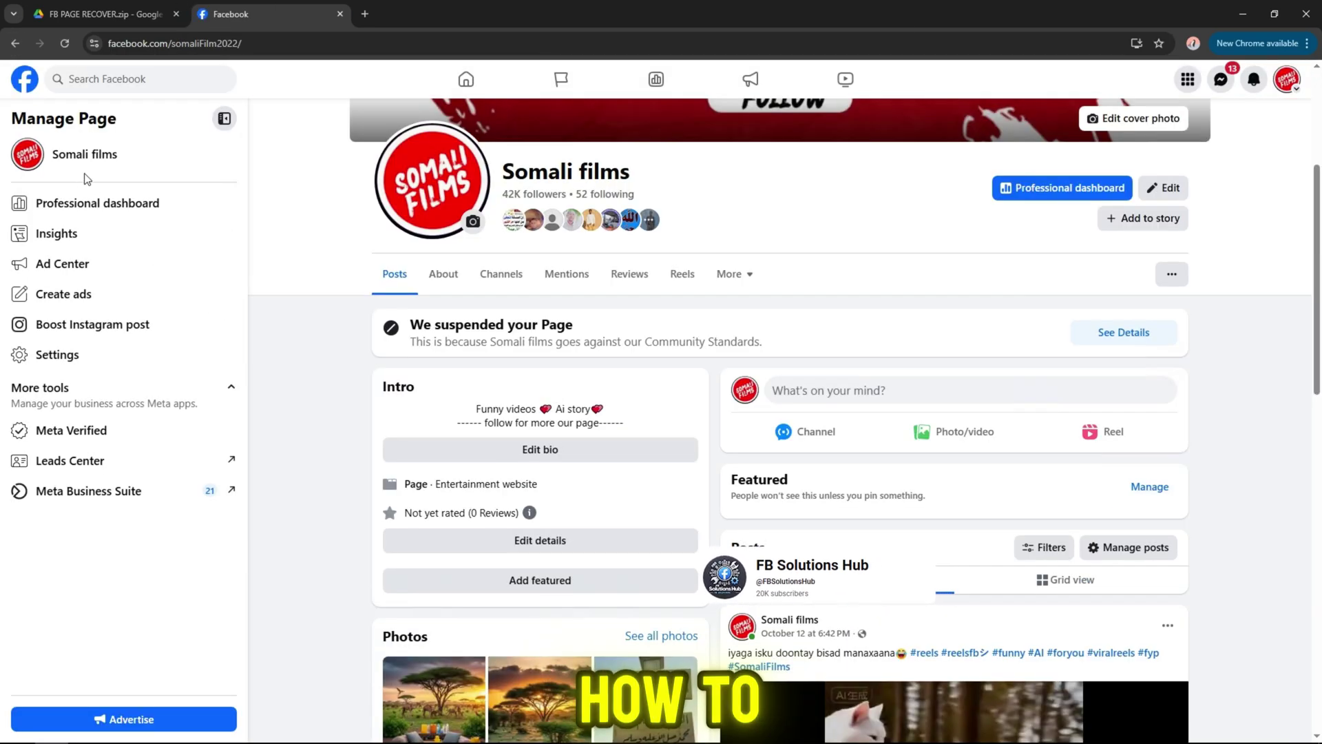
triple_click(518, 343)
scroll(518, 343, up, 2)
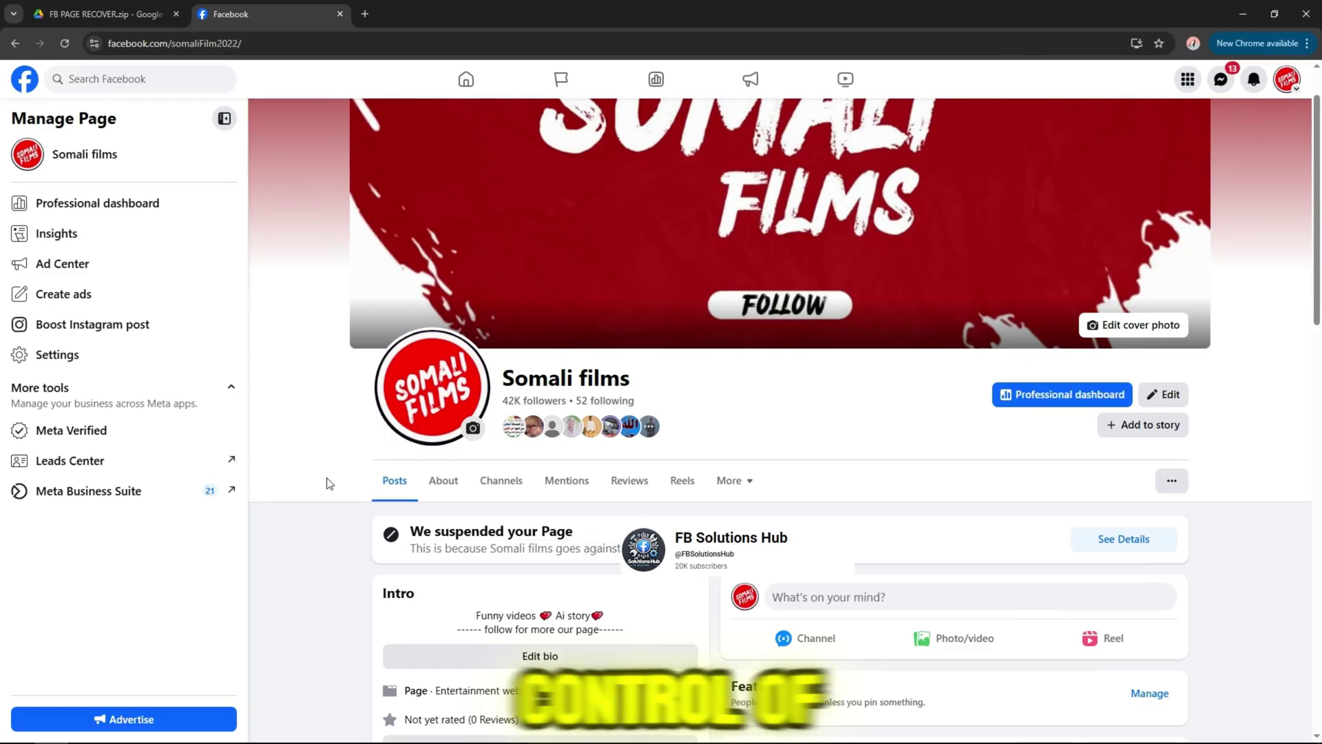
click(105, 12)
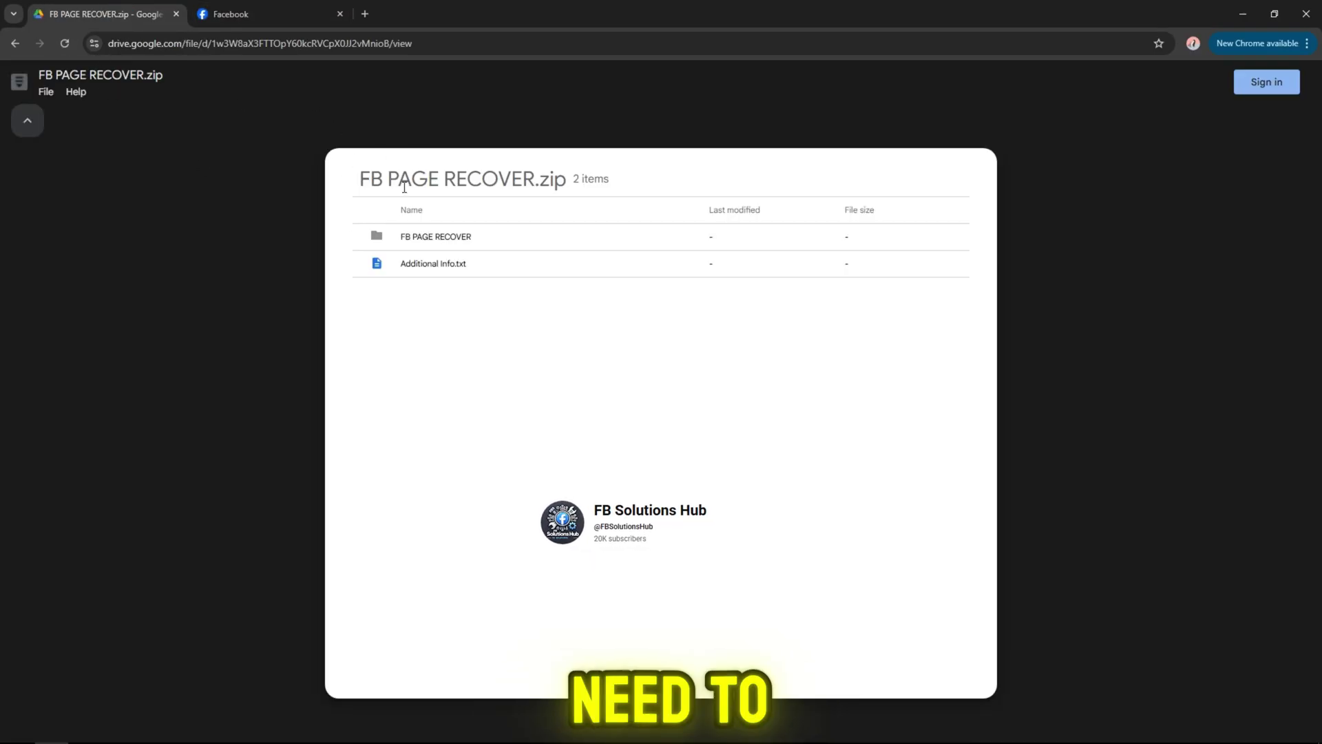
- Download FB PAGE RECOVER.zip from Google Drive through the file options
triple_click(404, 183)
click(619, 124)
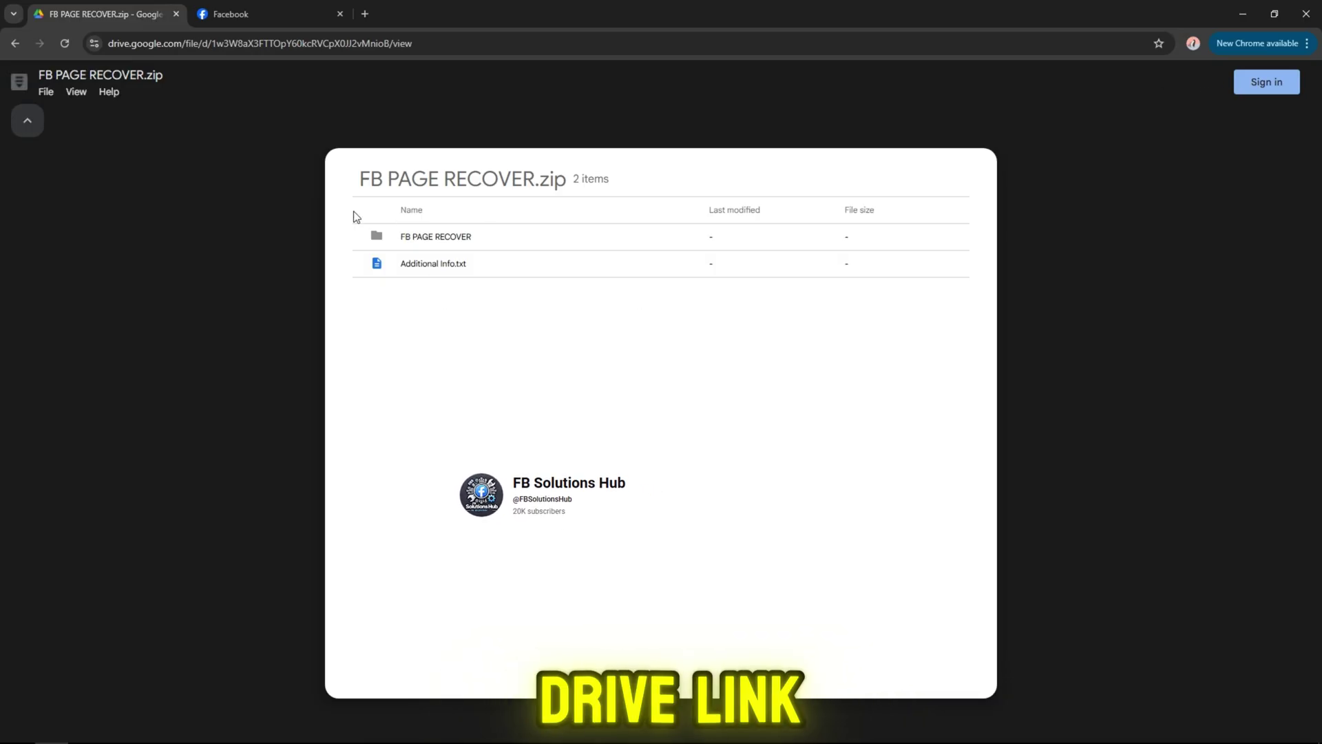
click(27, 122)
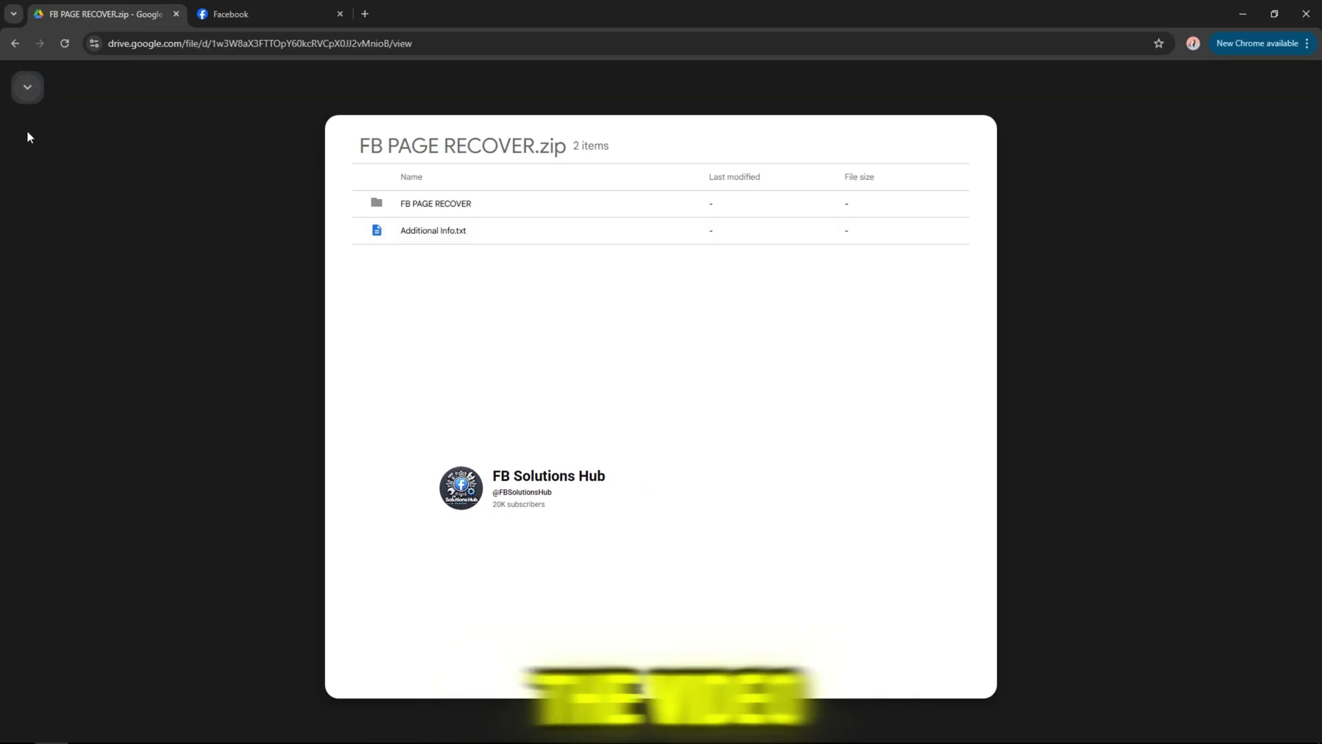
click(27, 88)
click(77, 93)
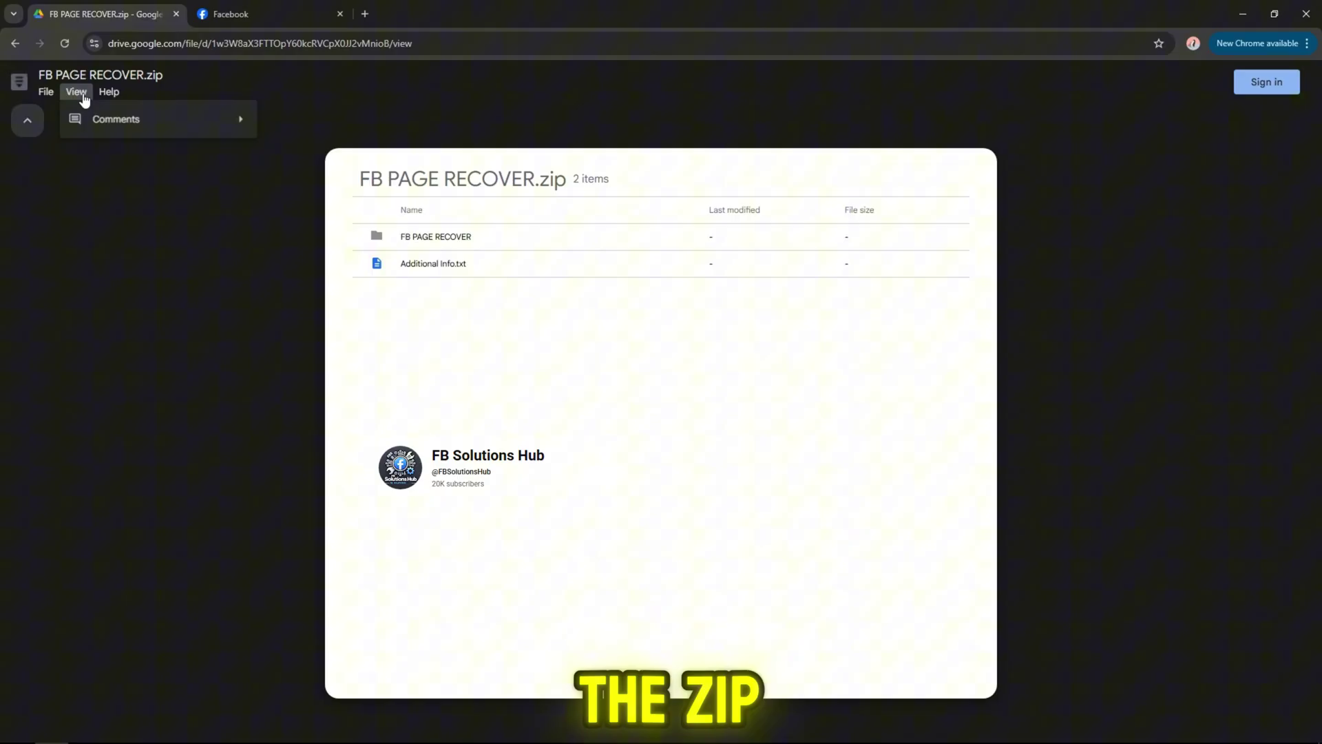
click(27, 121)
click(27, 87)
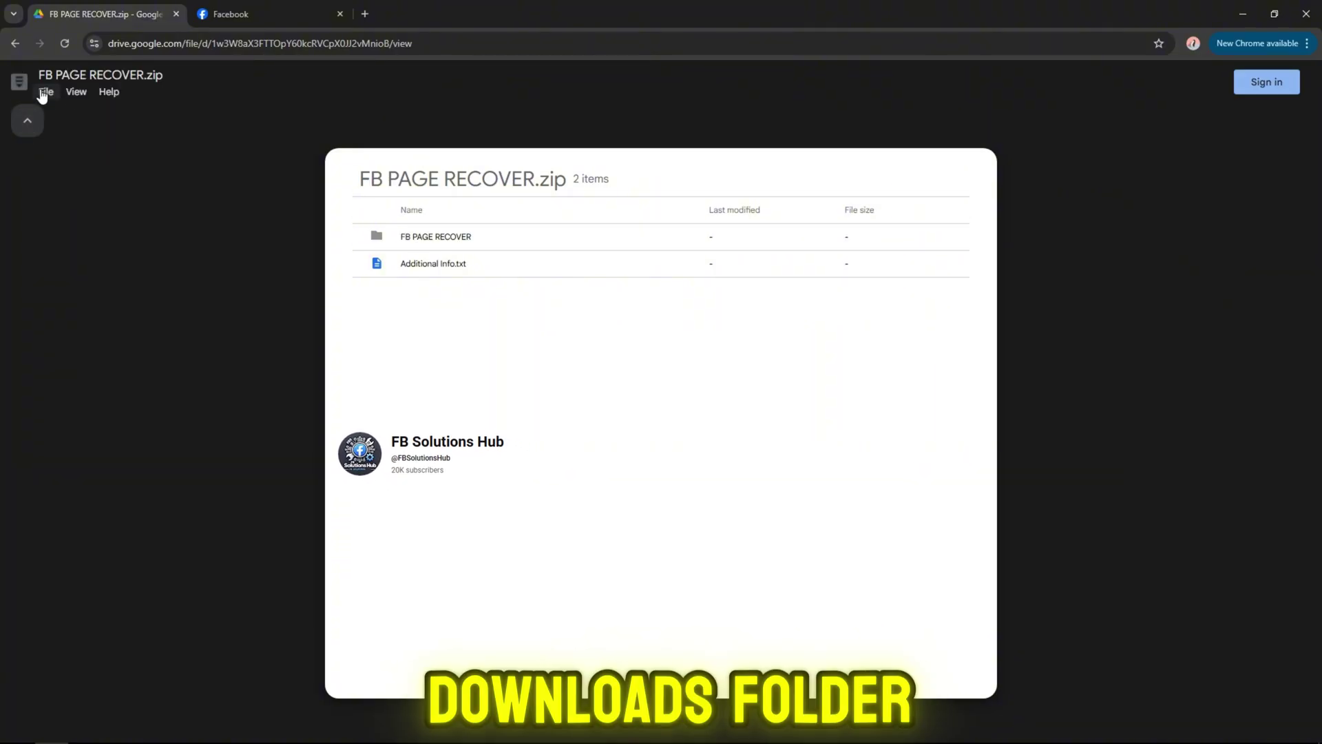
click(48, 93)
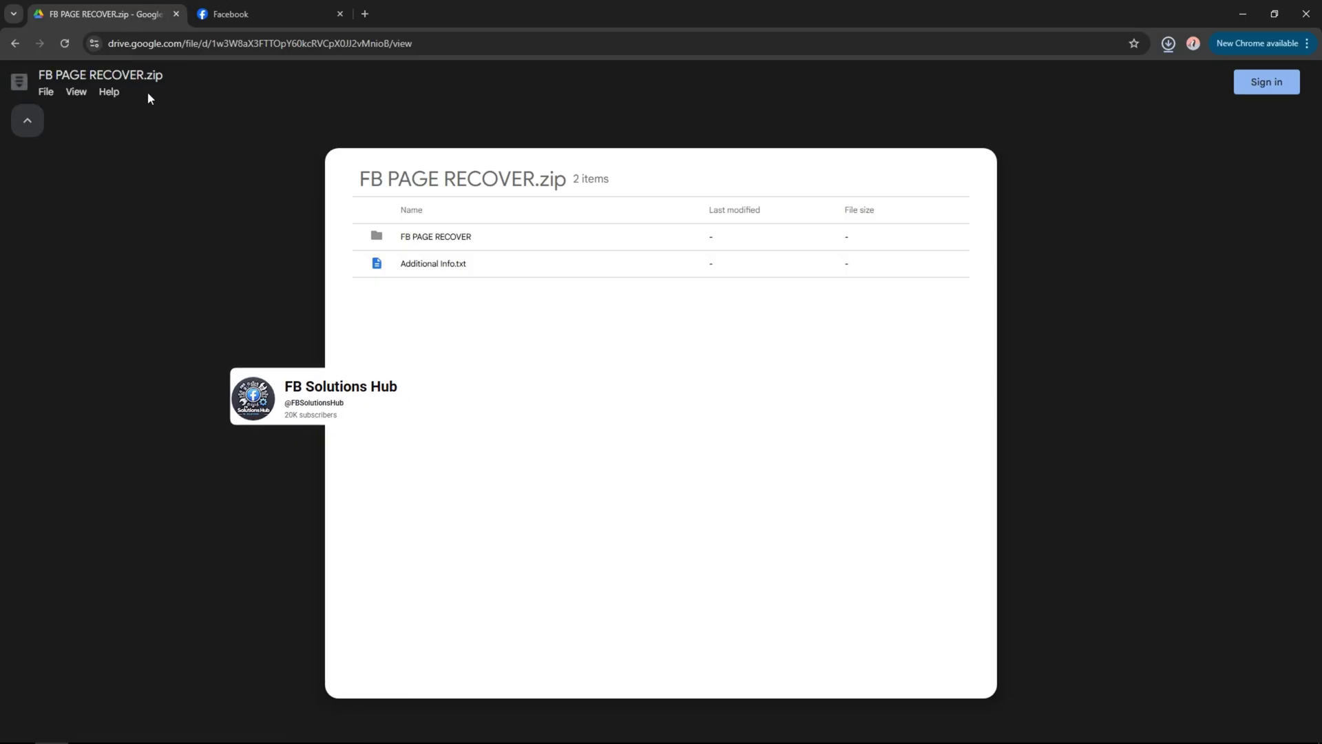
- Turn on Developer mode in Chrome Extensions and show the downloaded zip in its folder
click(1169, 44)
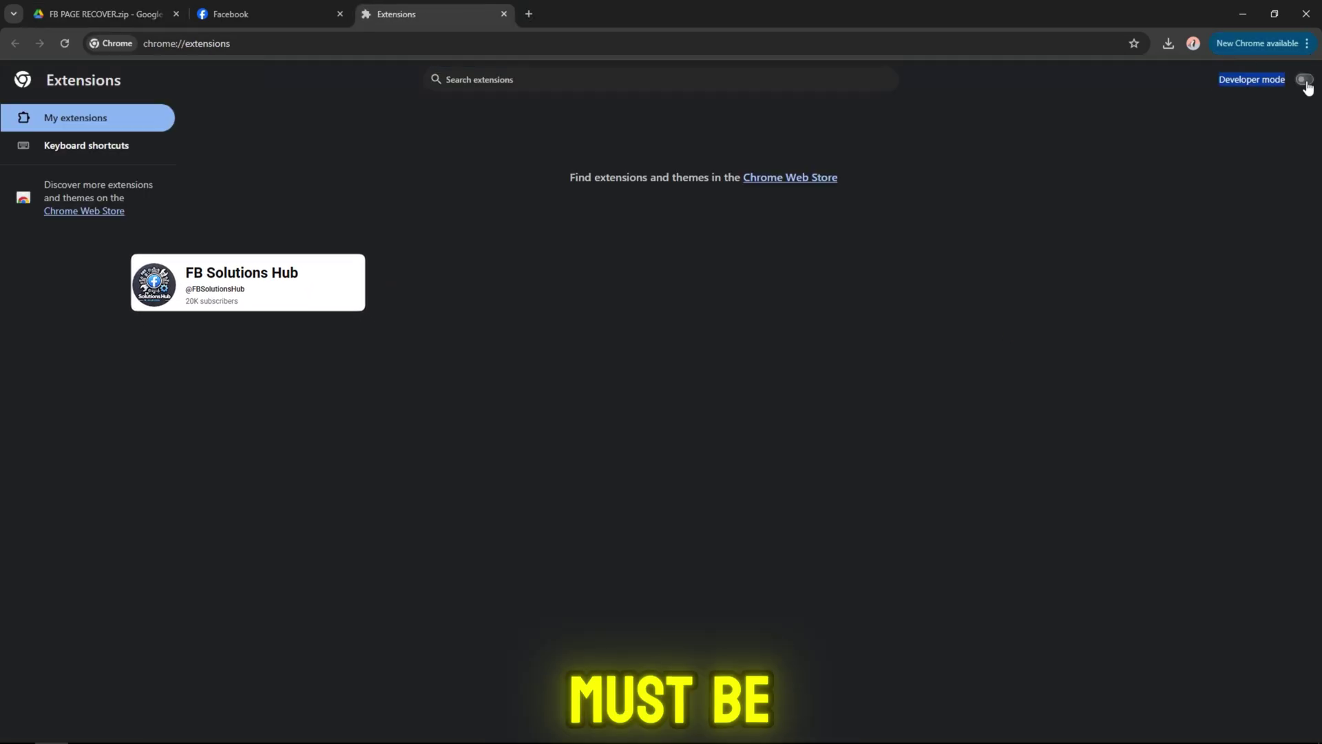
click(1304, 79)
click(1168, 45)
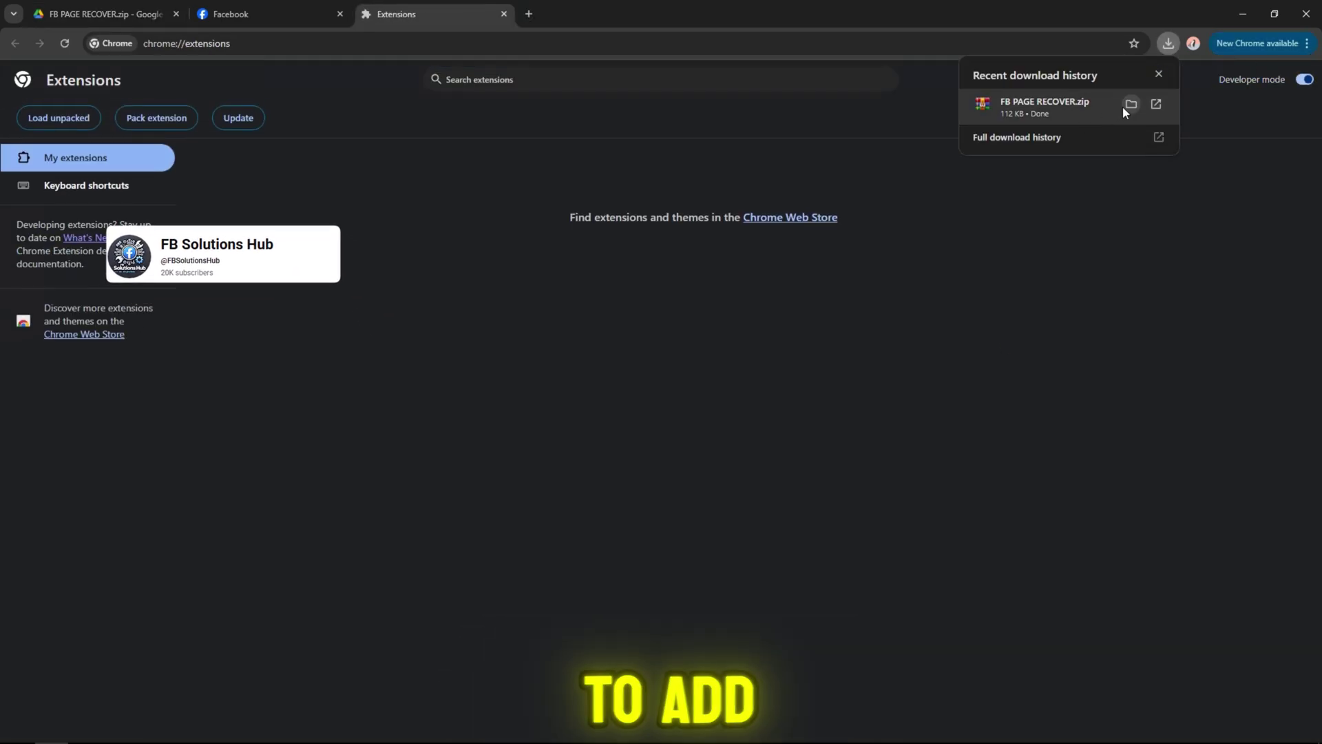
click(1126, 104)
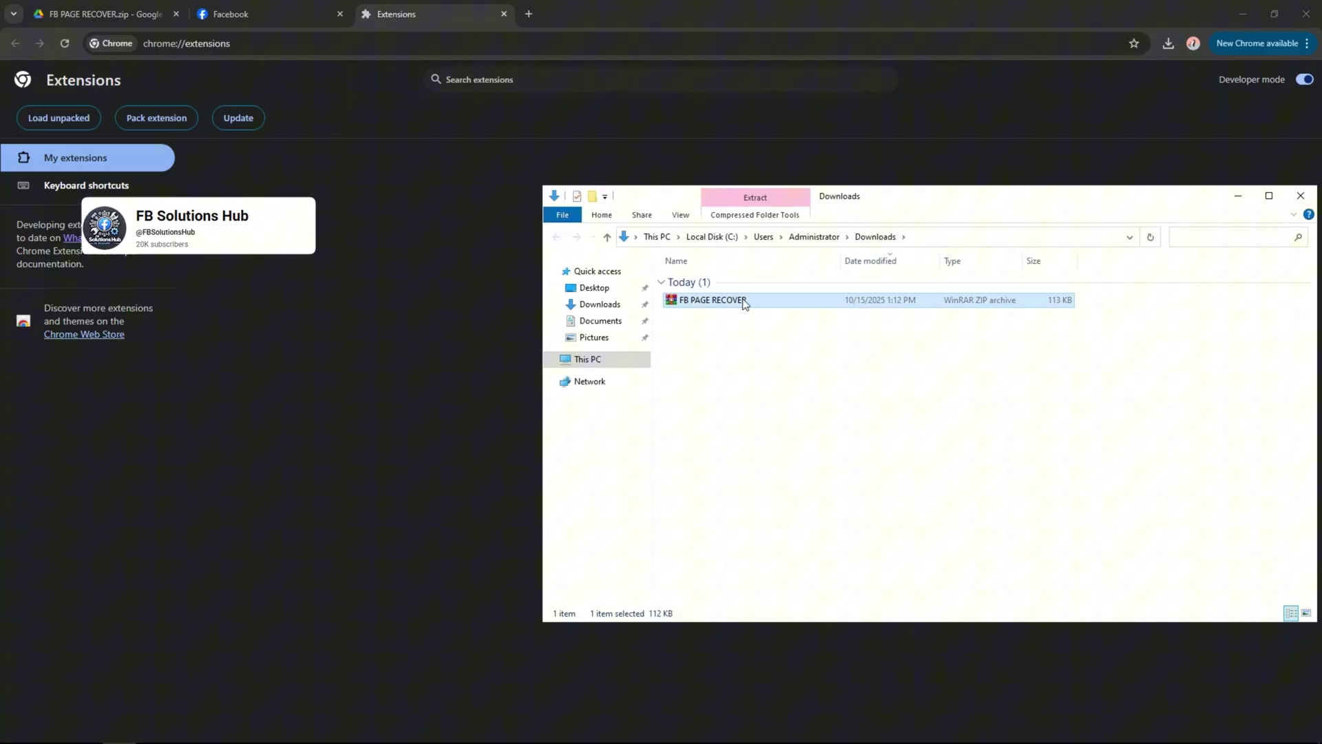
- Extract the zip and load the FB PAGE RECOVER folder as a Chrome extension
right_click(744, 303)
click(790, 388)
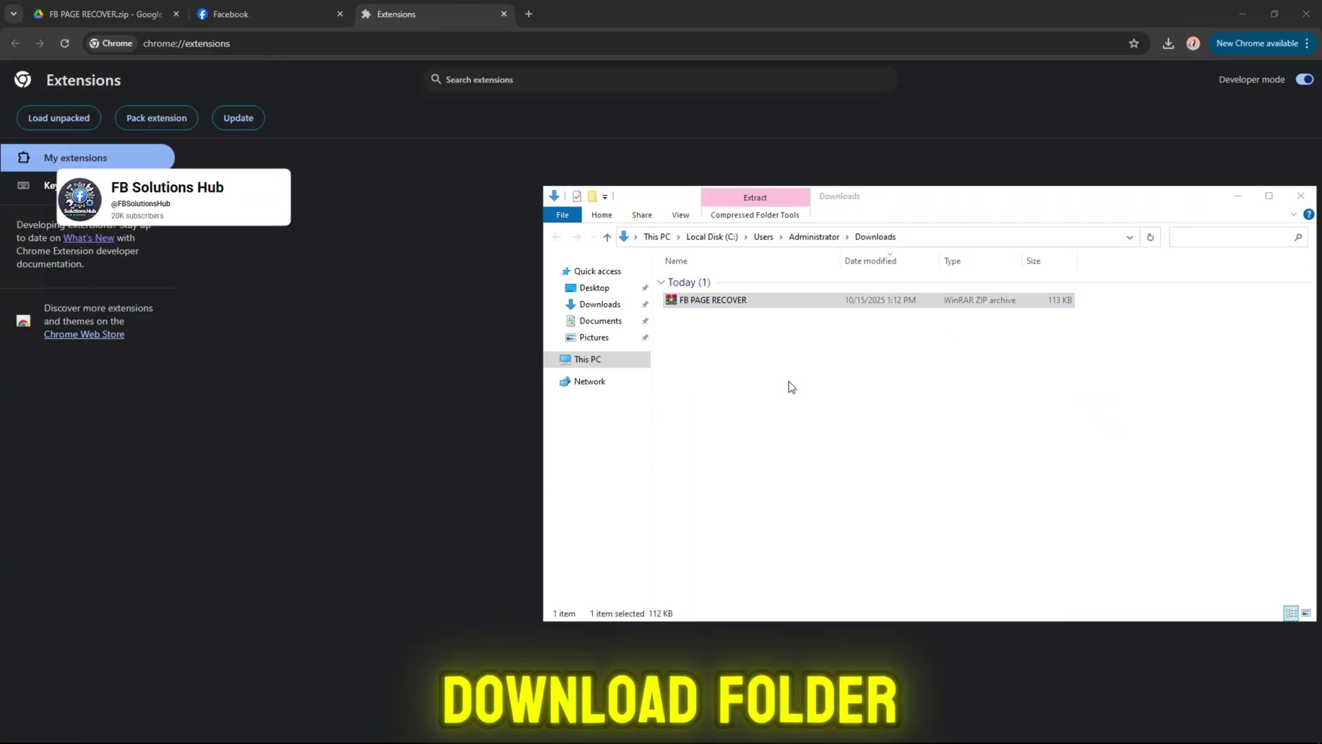
double_click(711, 313)
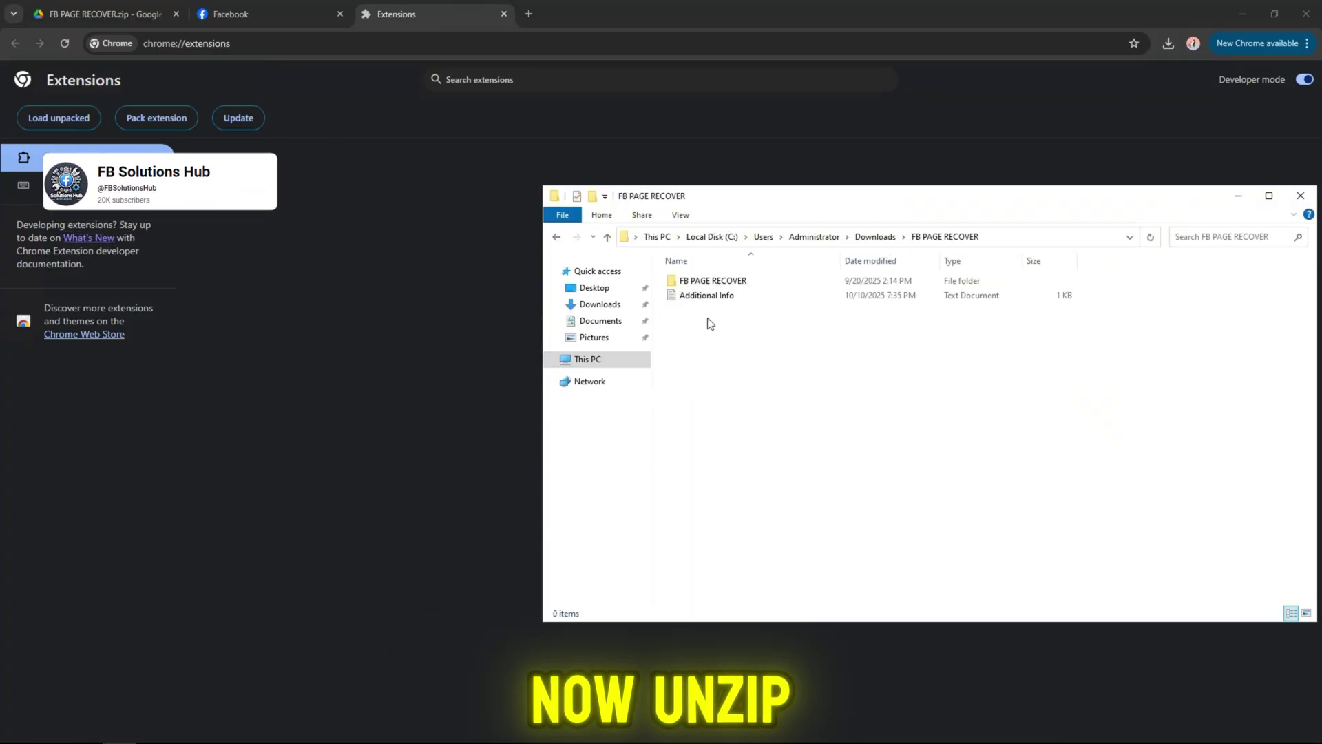
drag(712, 281, 324, 246)
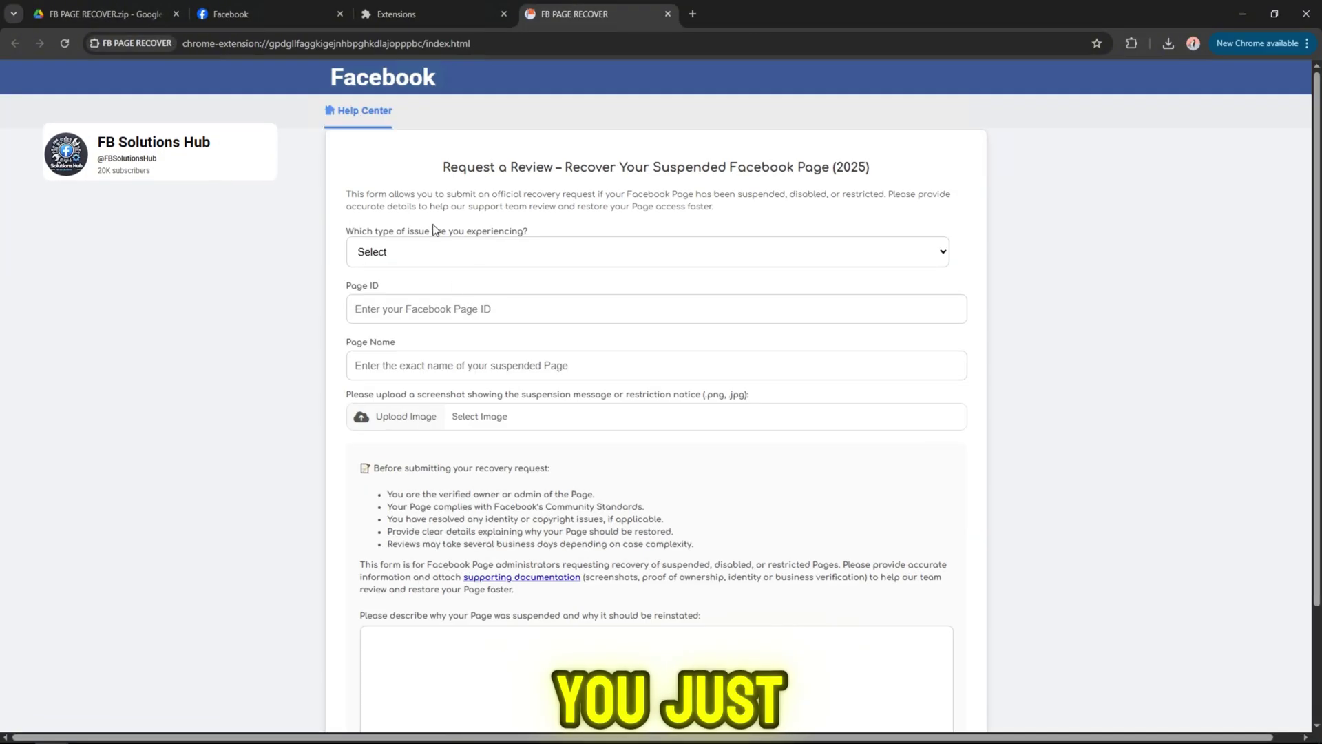
- Reload the FB PAGE RECOVER extension and read the recovery form's title and introduction
drag(444, 167, 870, 168)
drag(347, 194, 709, 210)
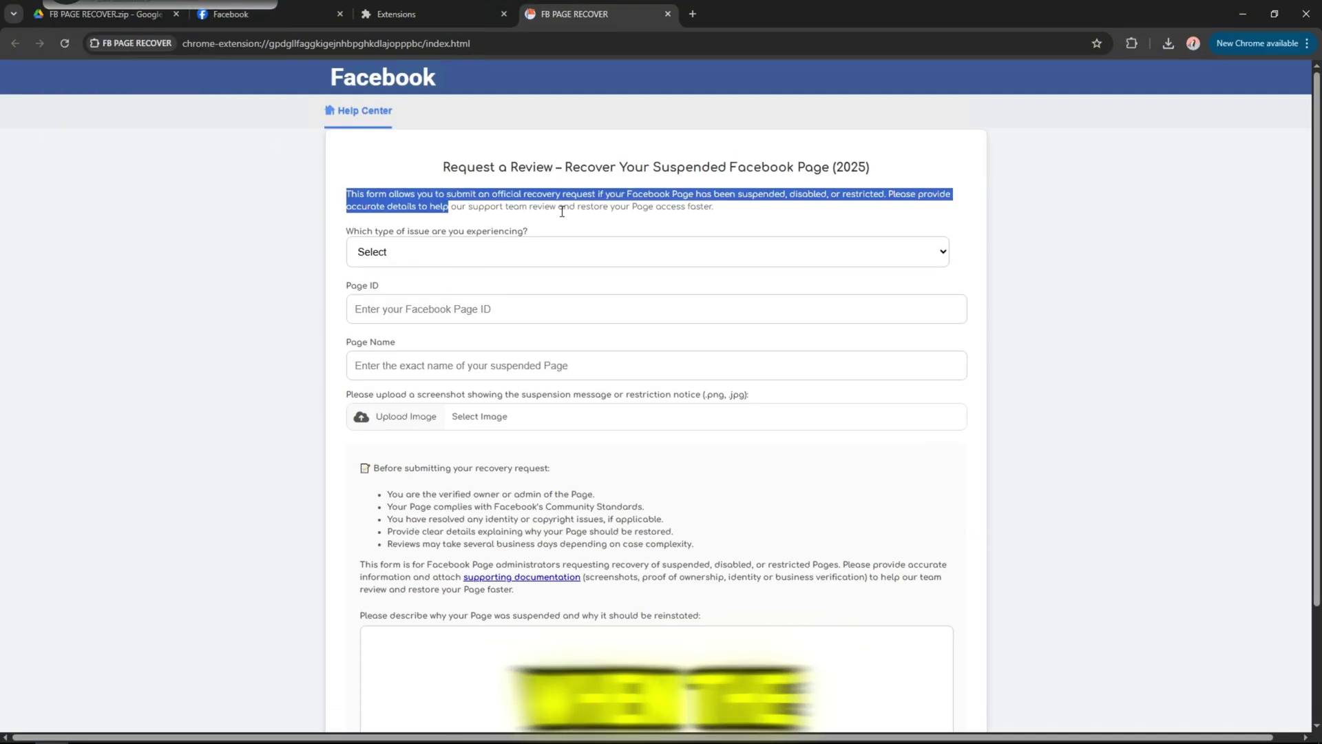
click(708, 221)
click(433, 14)
click(506, 329)
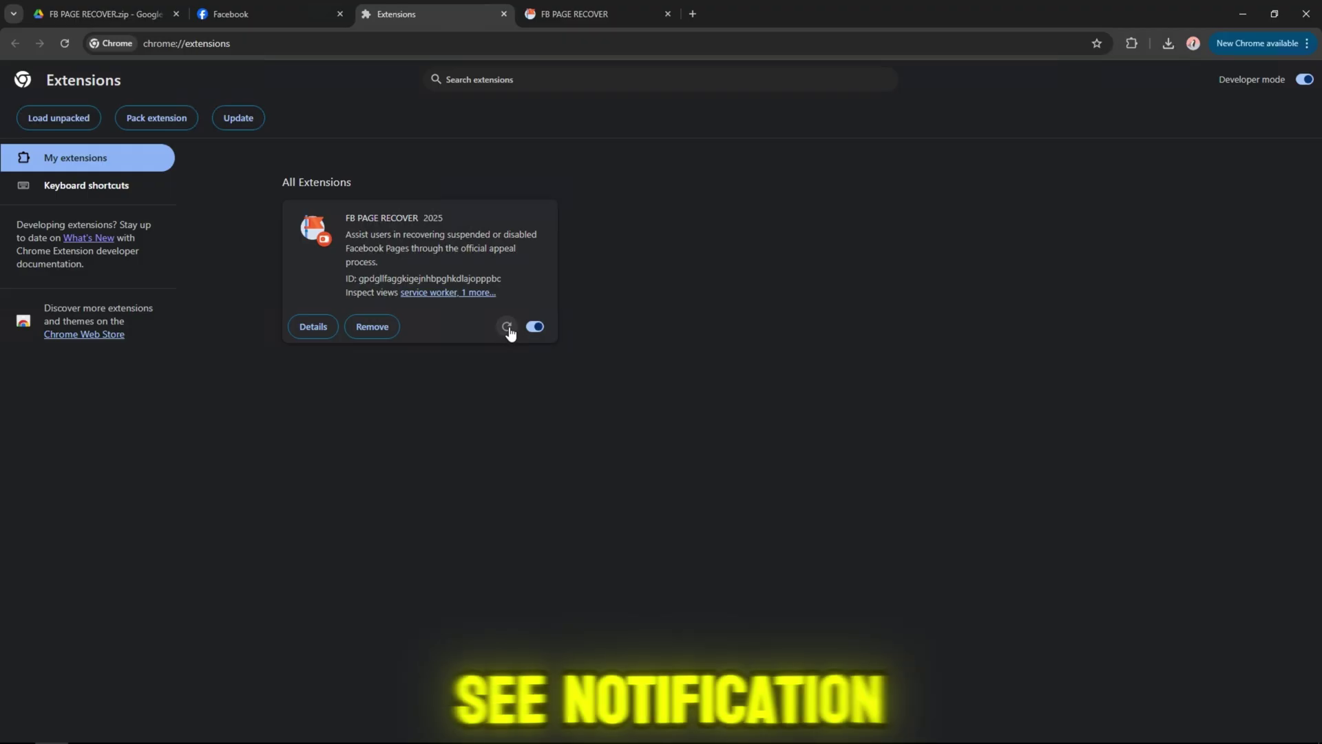
drag(444, 166, 795, 166)
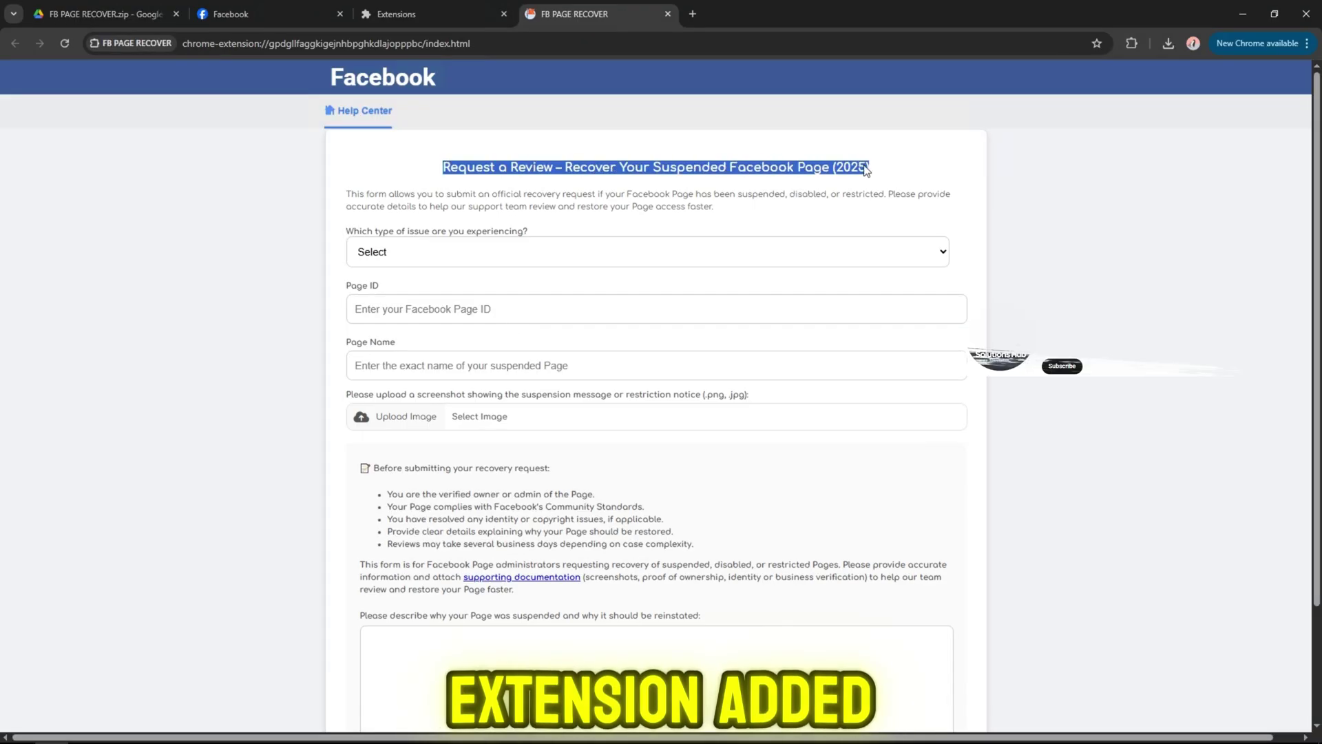
drag(346, 193, 661, 193)
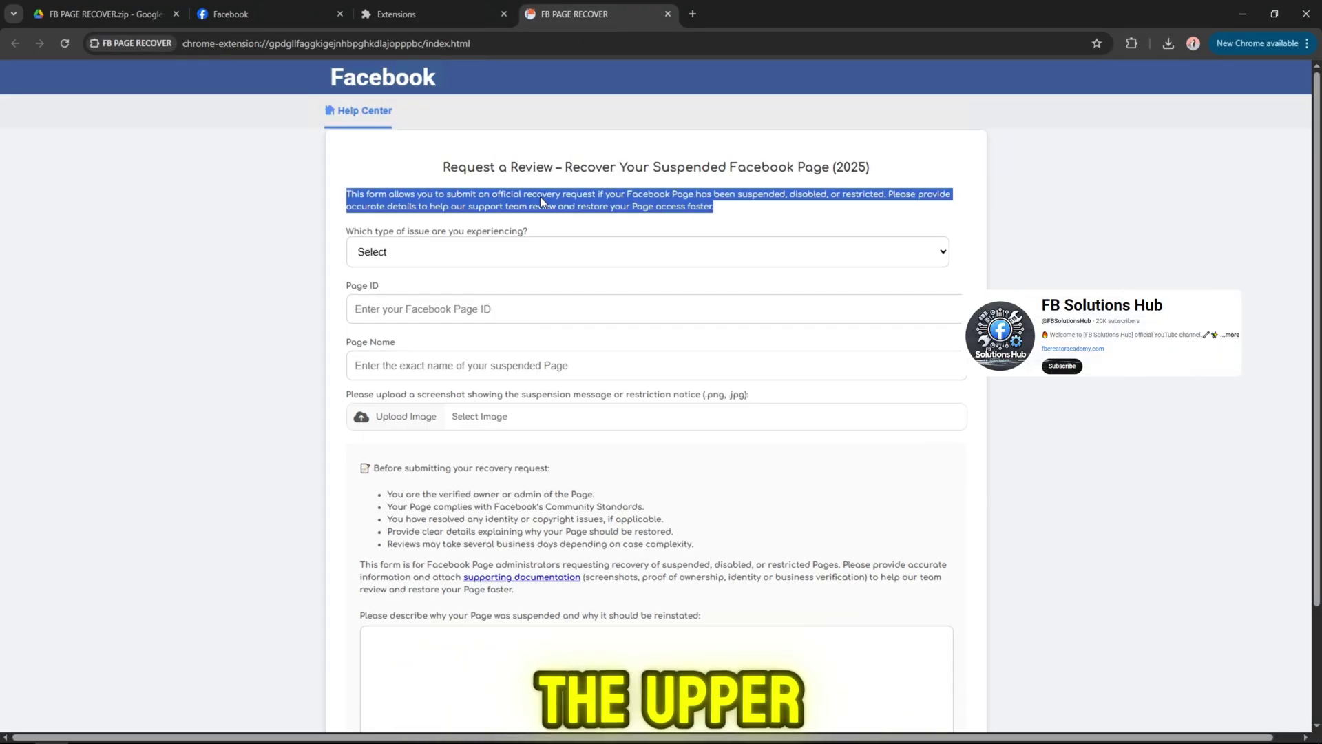
click(362, 243)
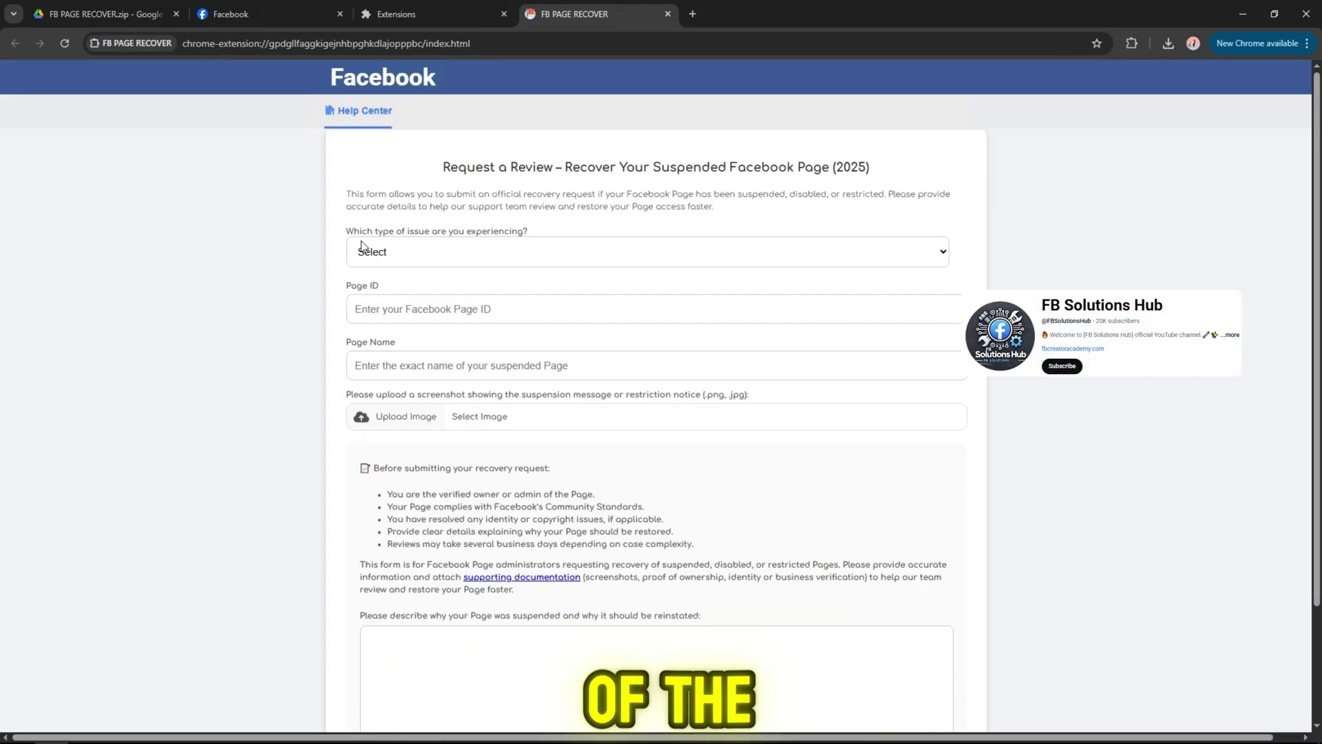
- Set the issue to Page suspended for policy violation and copy the Page ID from Facebook's transparency details
click(492, 251)
click(424, 296)
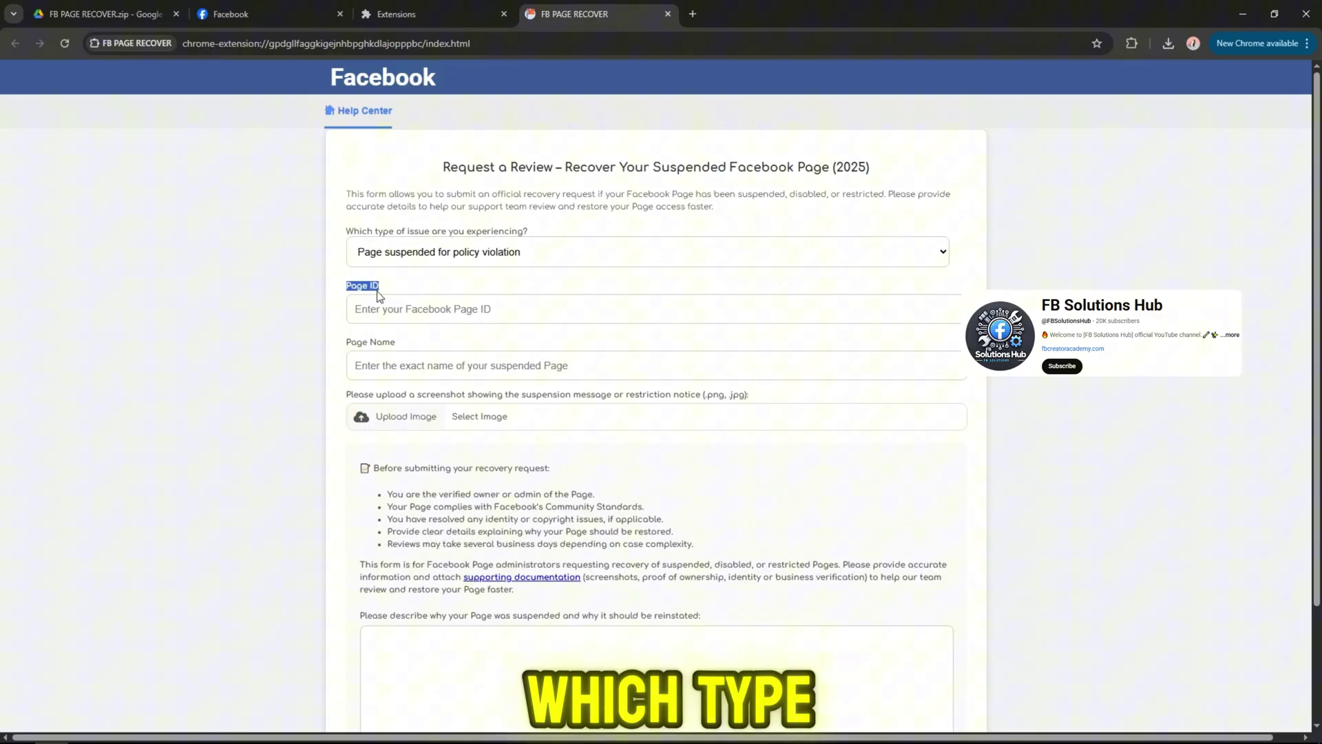
click(230, 14)
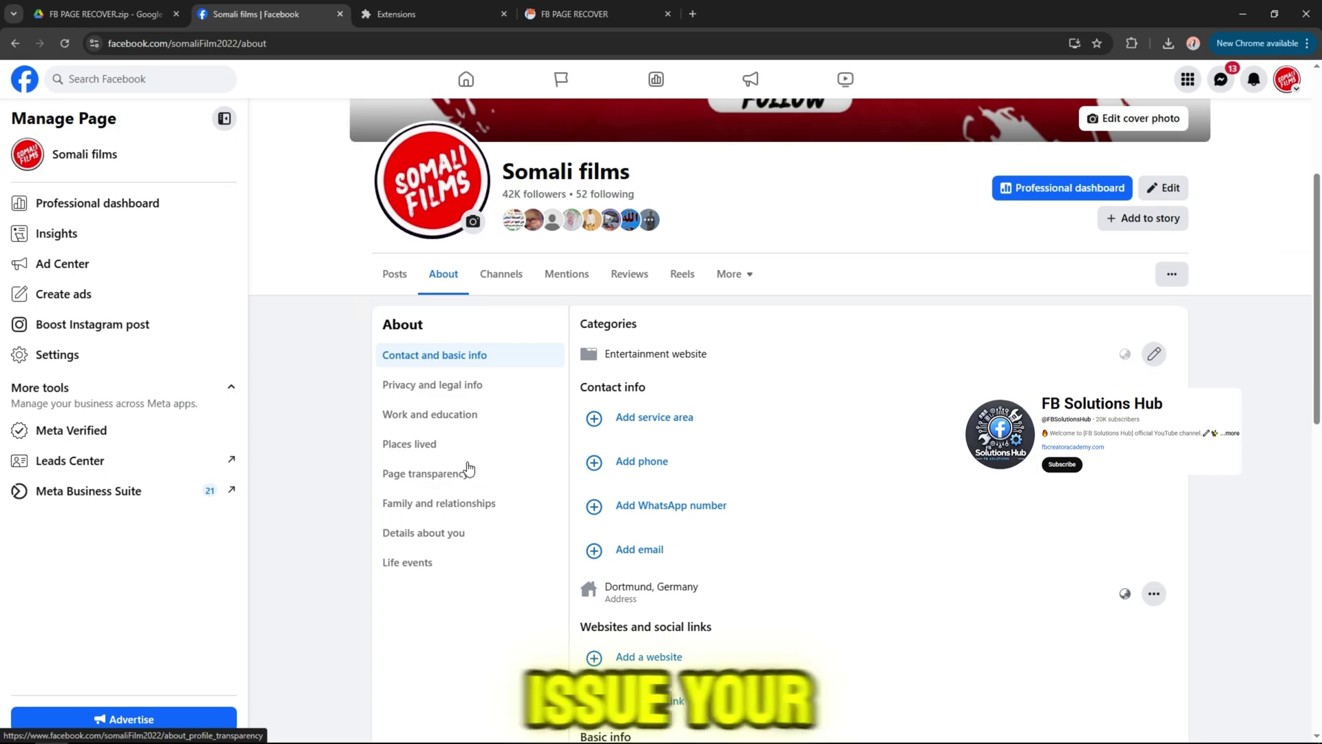
click(466, 470)
double_click(646, 375)
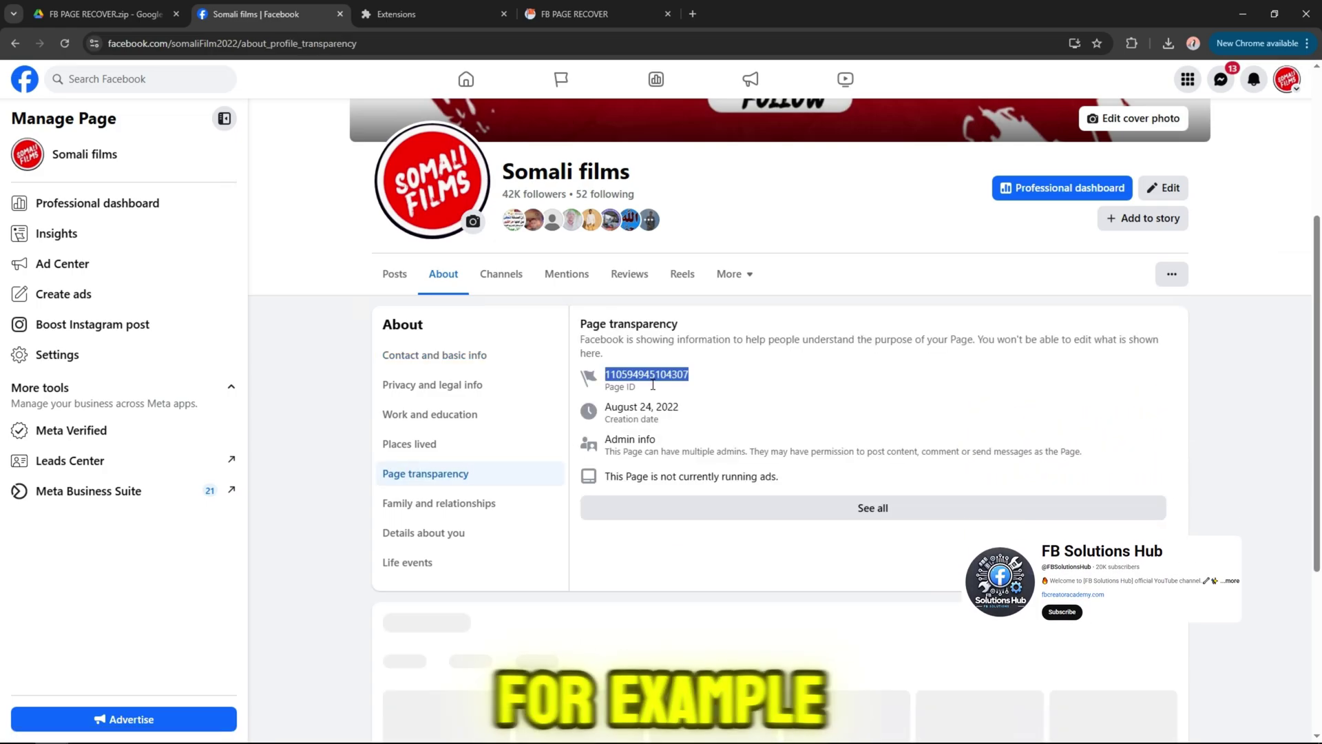
right_click(645, 375)
click(672, 387)
click(394, 275)
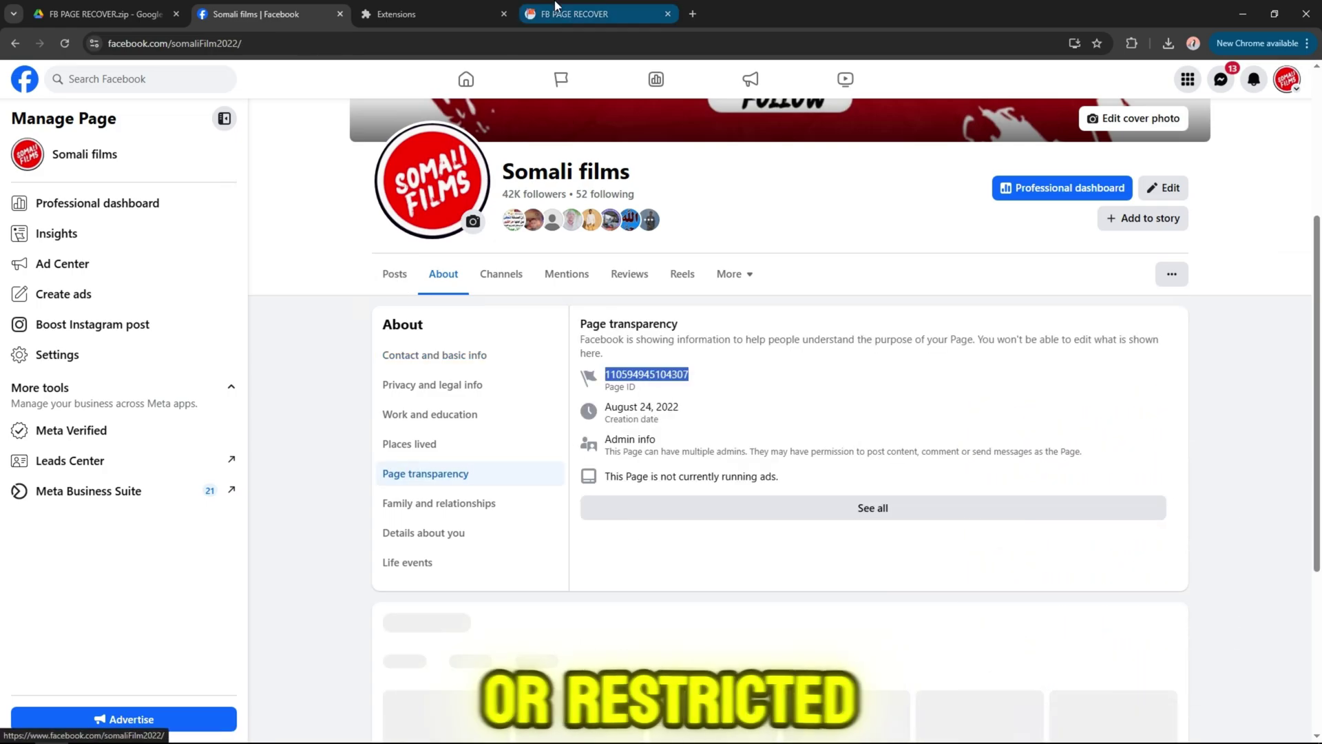
click(574, 14)
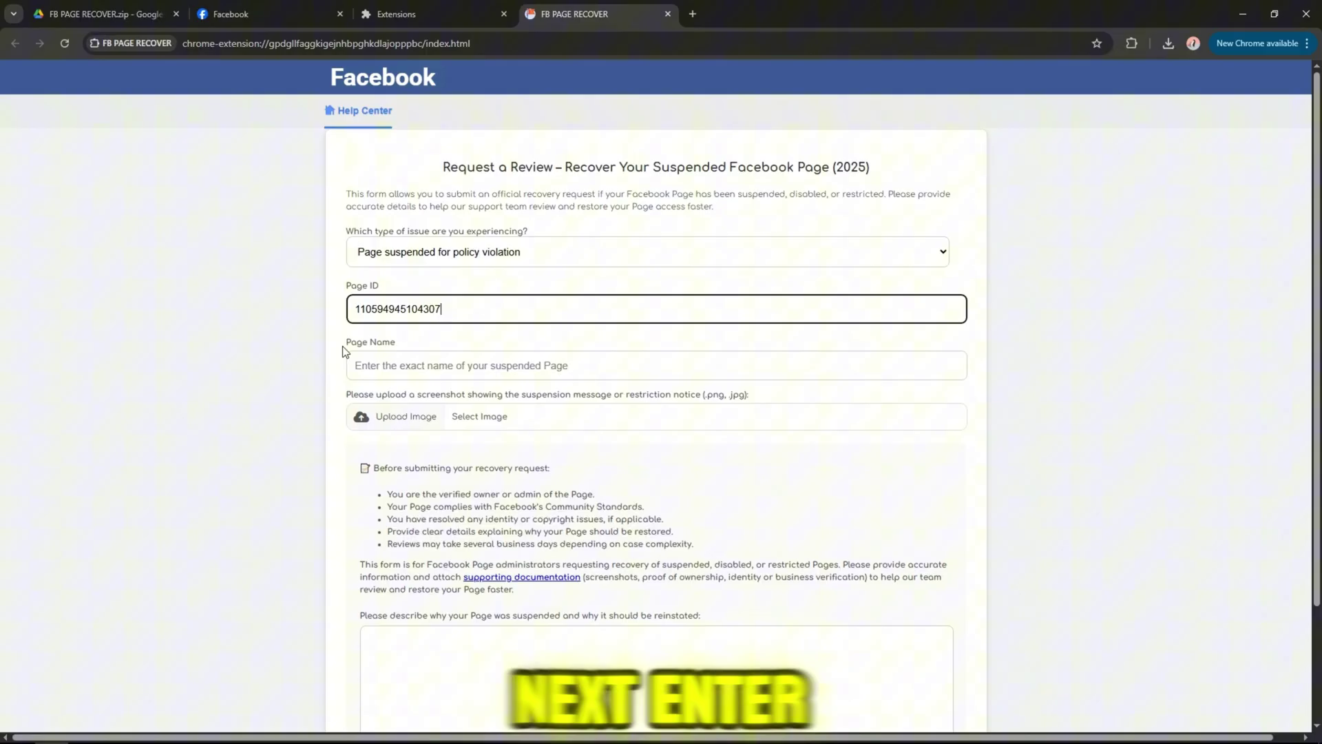
- Copy the Page name Somali films into the form, then view Facebook's suspension details
click(229, 14)
double_click(566, 172)
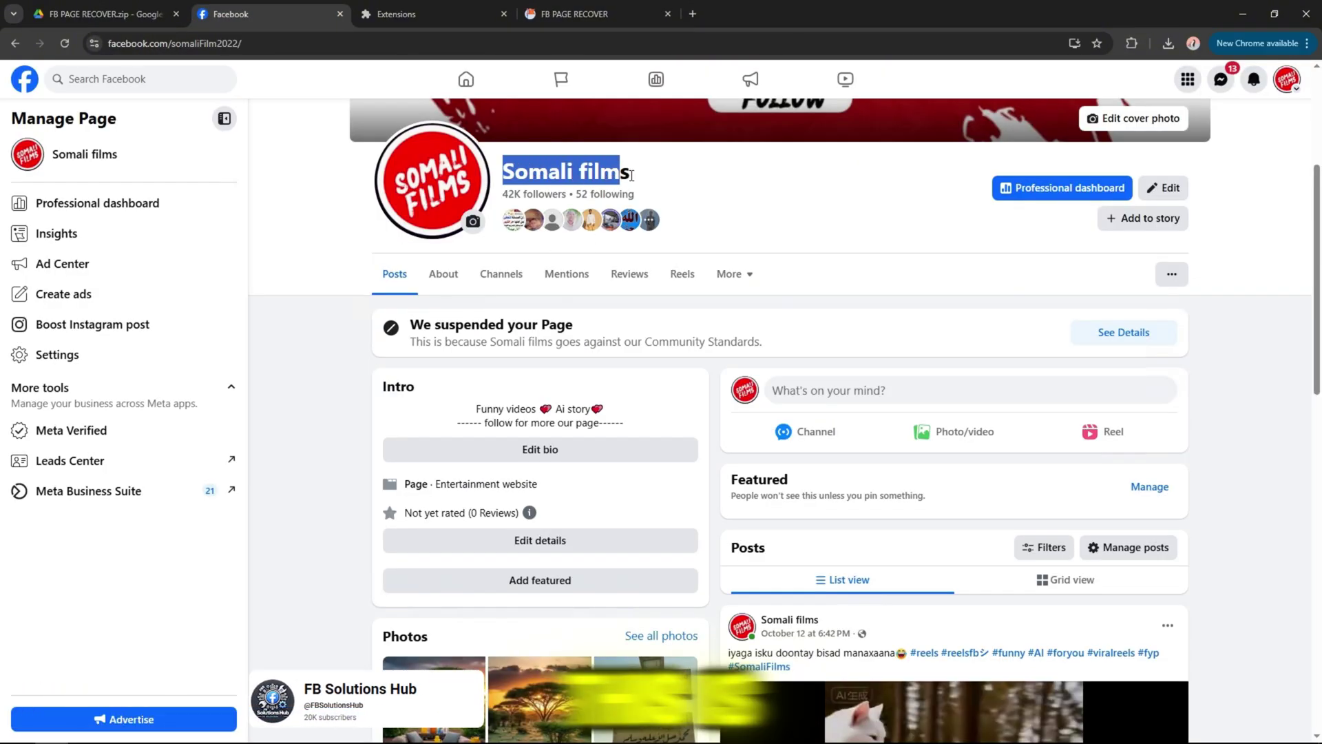
right_click(613, 178)
click(645, 192)
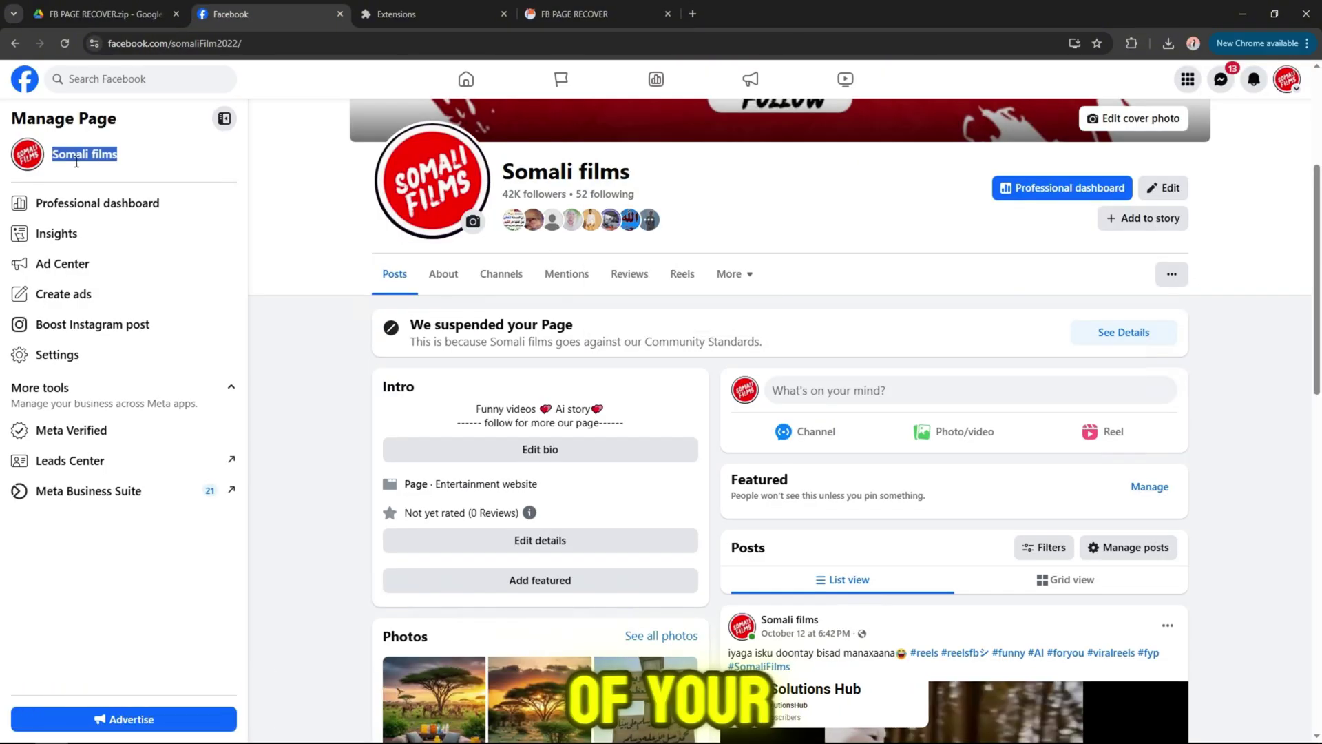
click(574, 14)
click(394, 364)
key(ctrl+v)
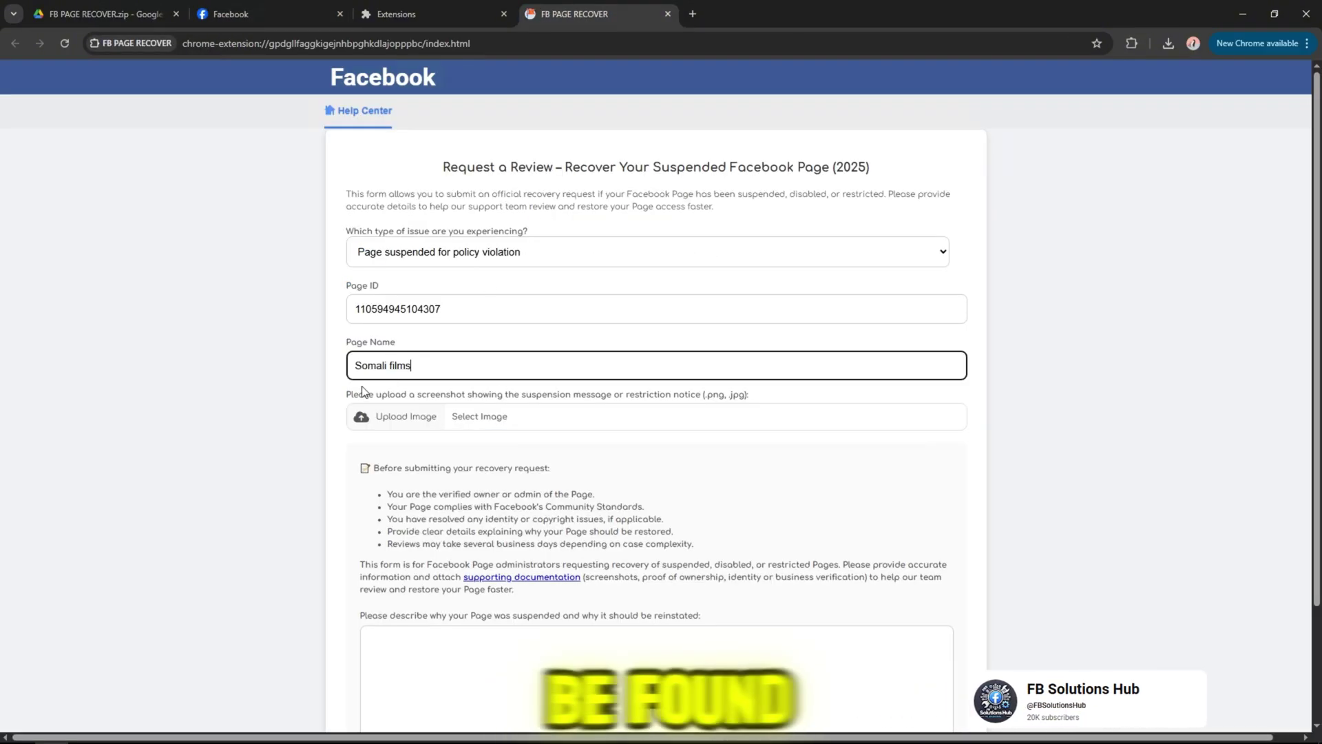
drag(347, 393, 779, 402)
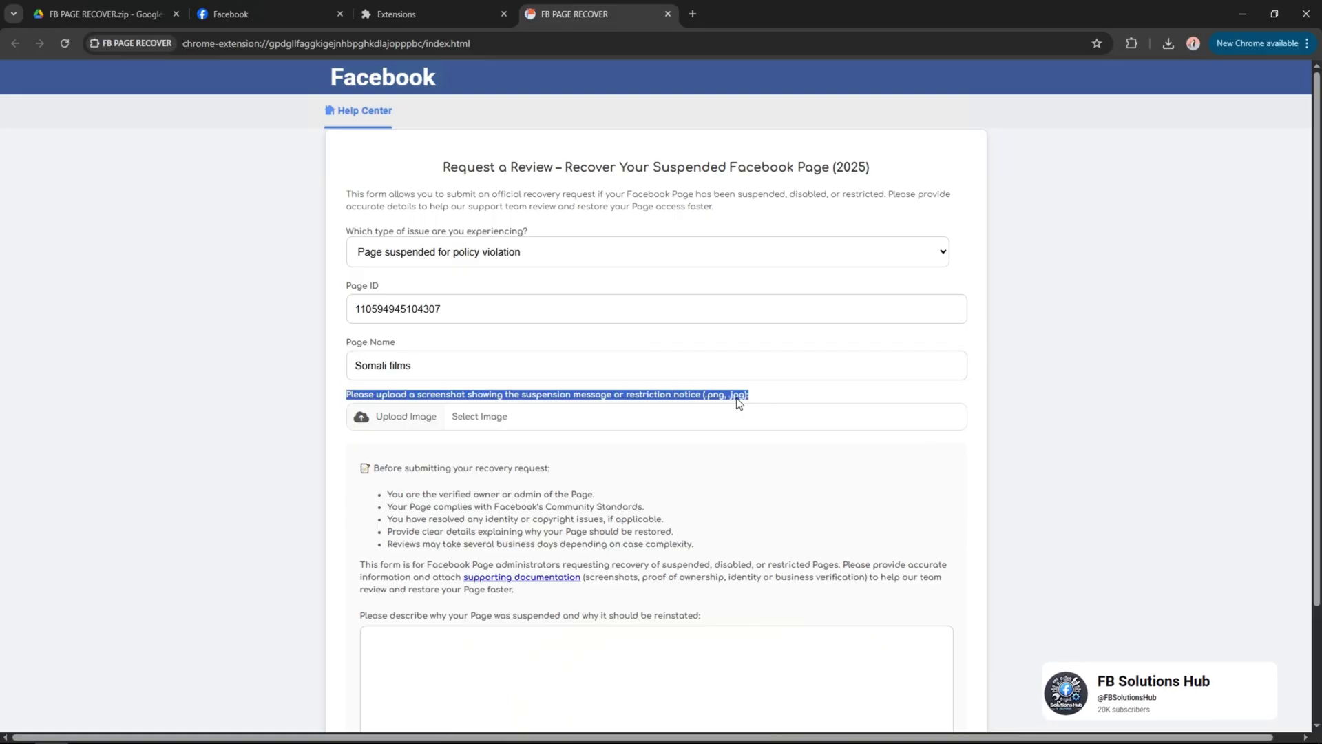
click(403, 424)
click(229, 13)
scroll(809, 503, up, 1)
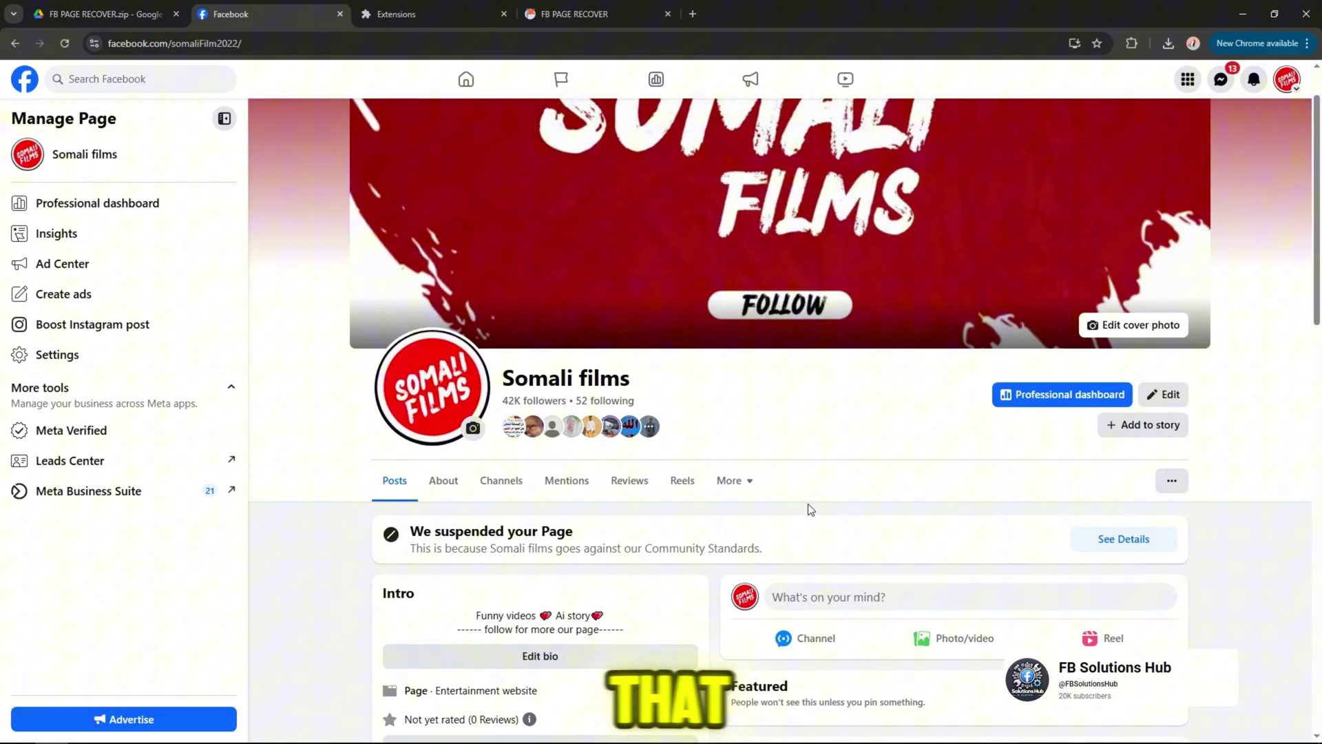
scroll(809, 504, up, 1)
click(1122, 610)
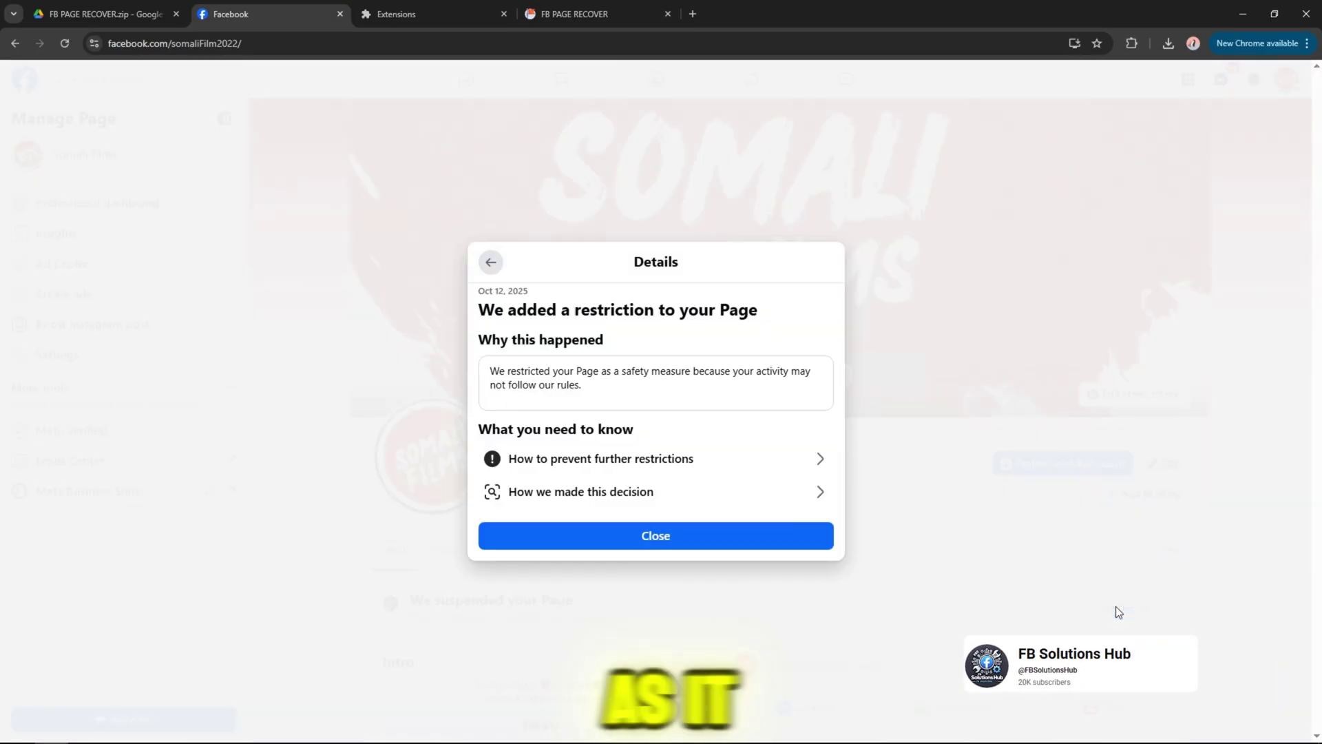
- Capture the suspended Page with Snipping Tool and save it as My page Suspended in Downloads
click(491, 267)
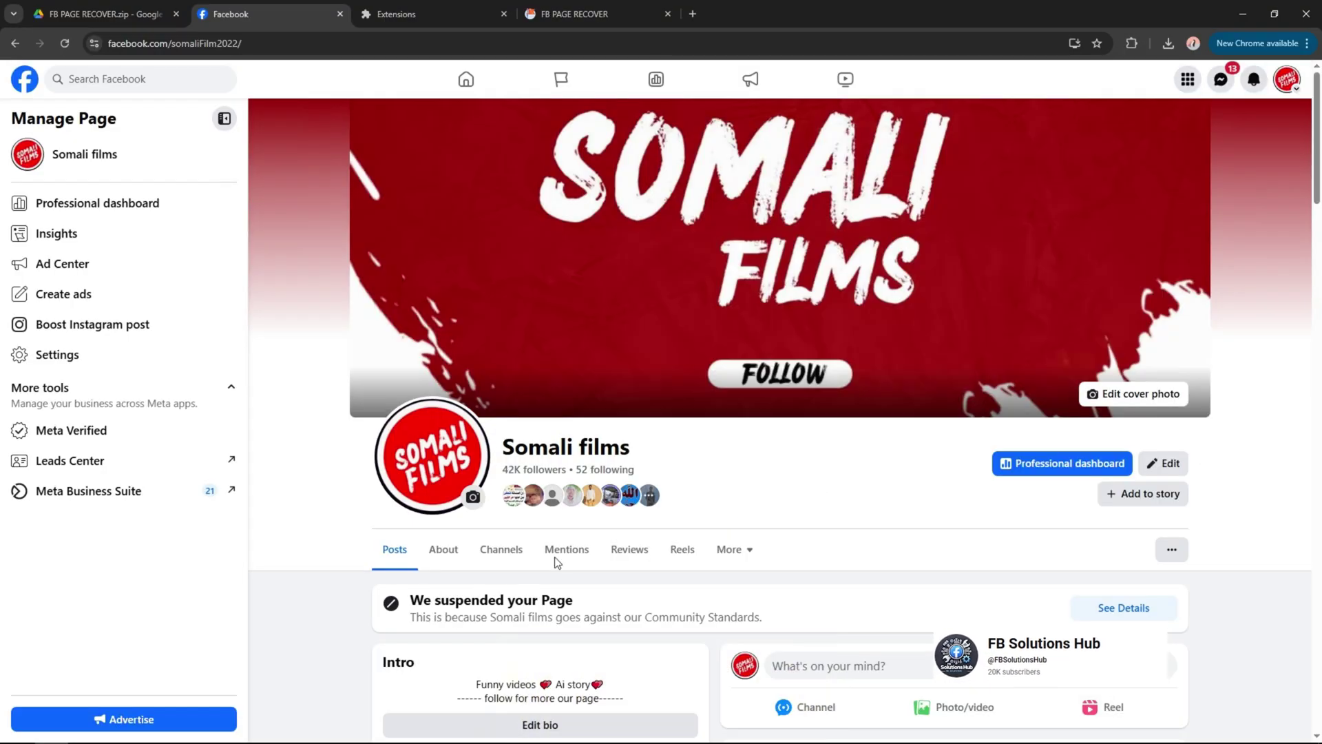
click(83, 730)
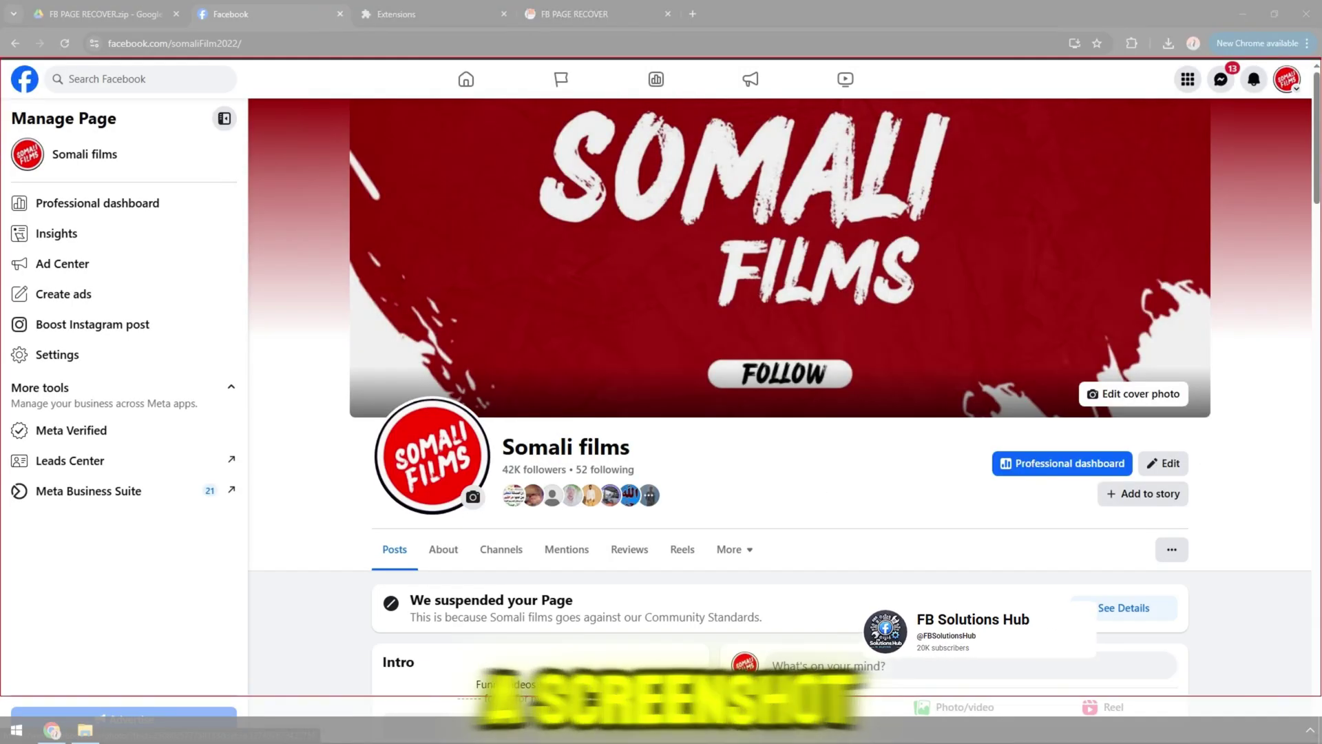
drag(5, 21, 1318, 740)
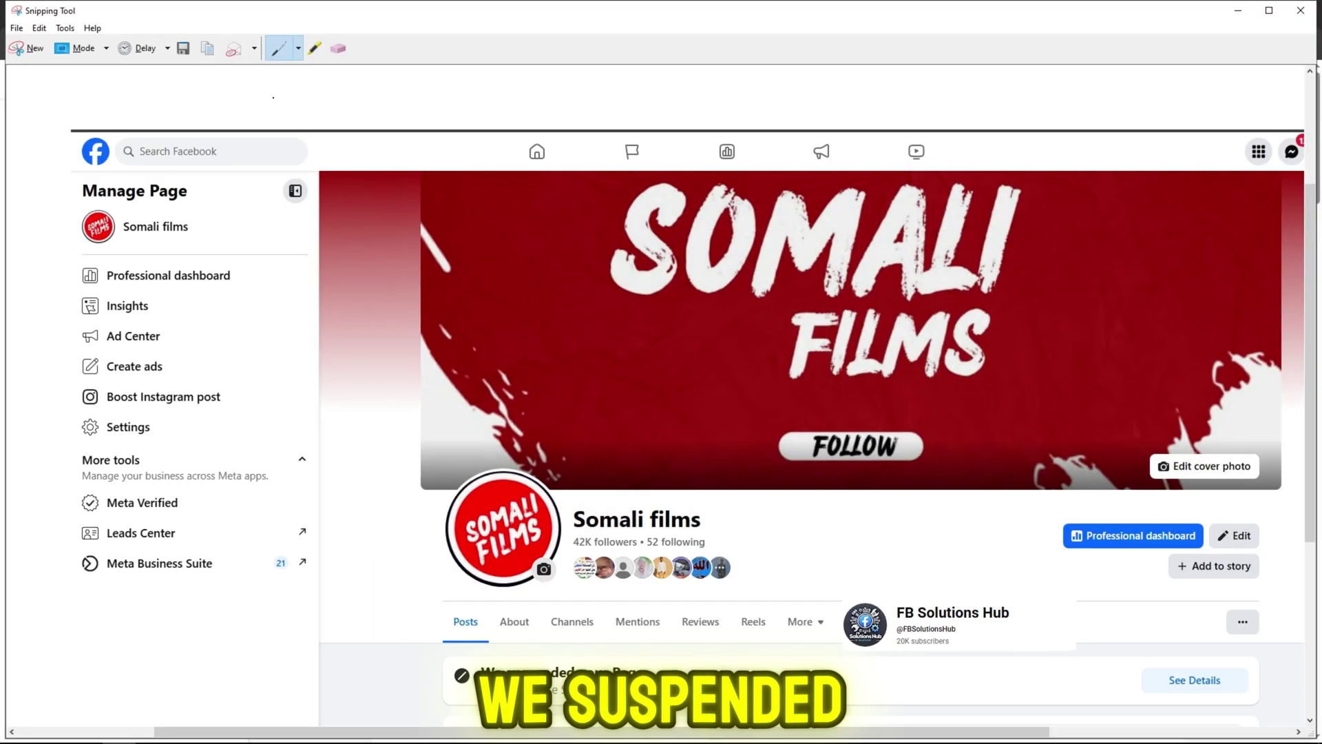
key(ctrl+s)
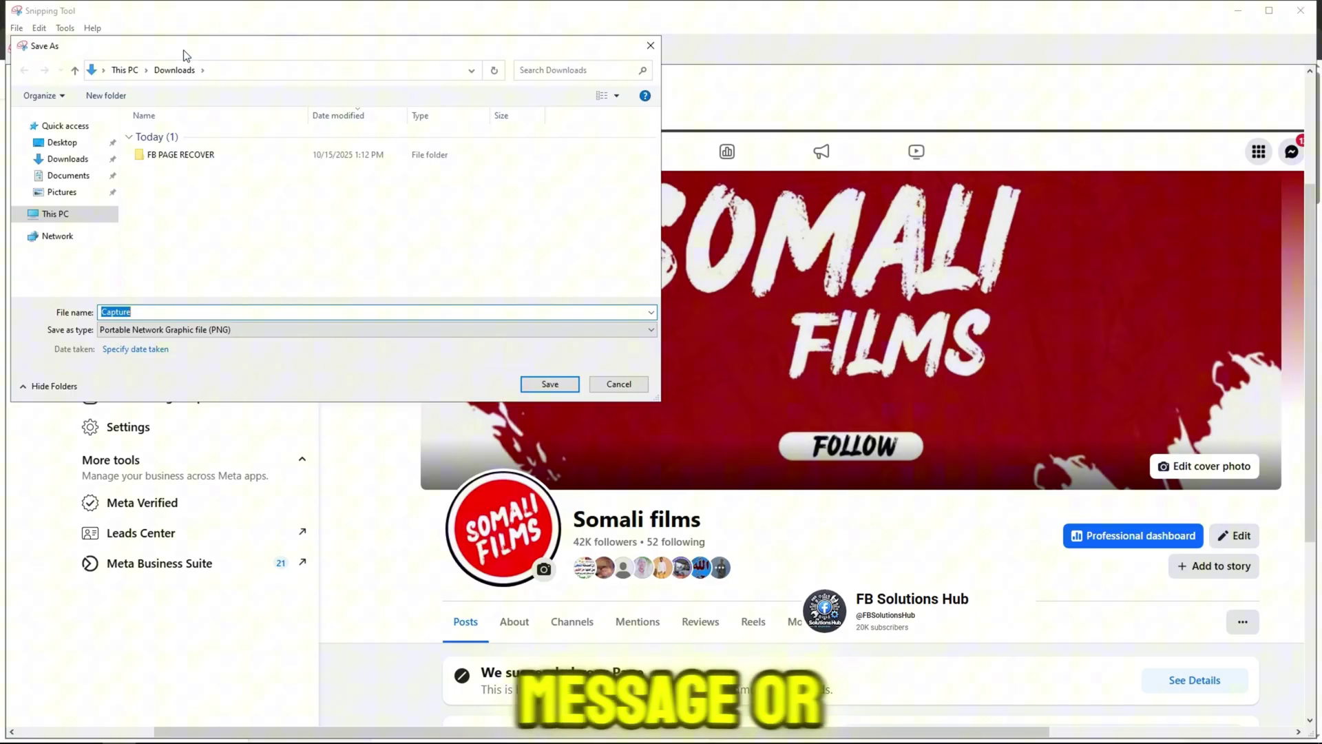
text(My page Suspended)
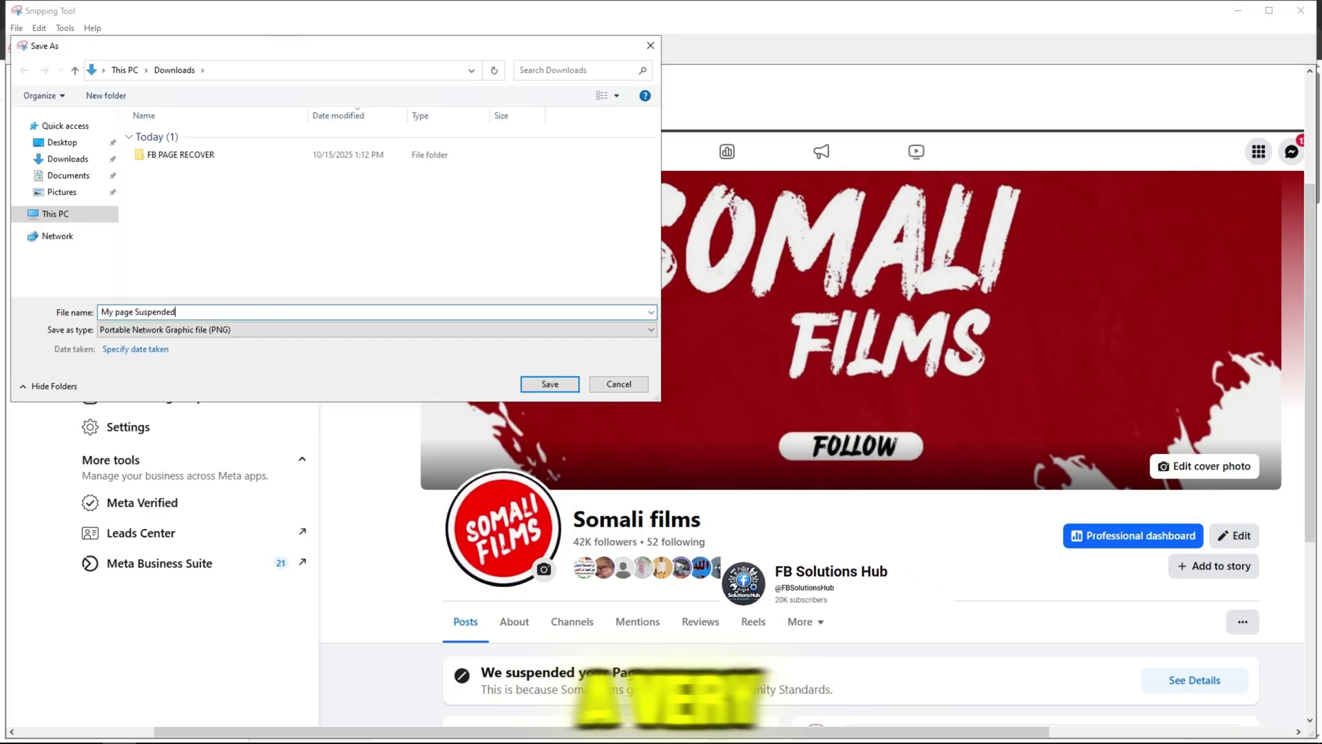
click(549, 384)
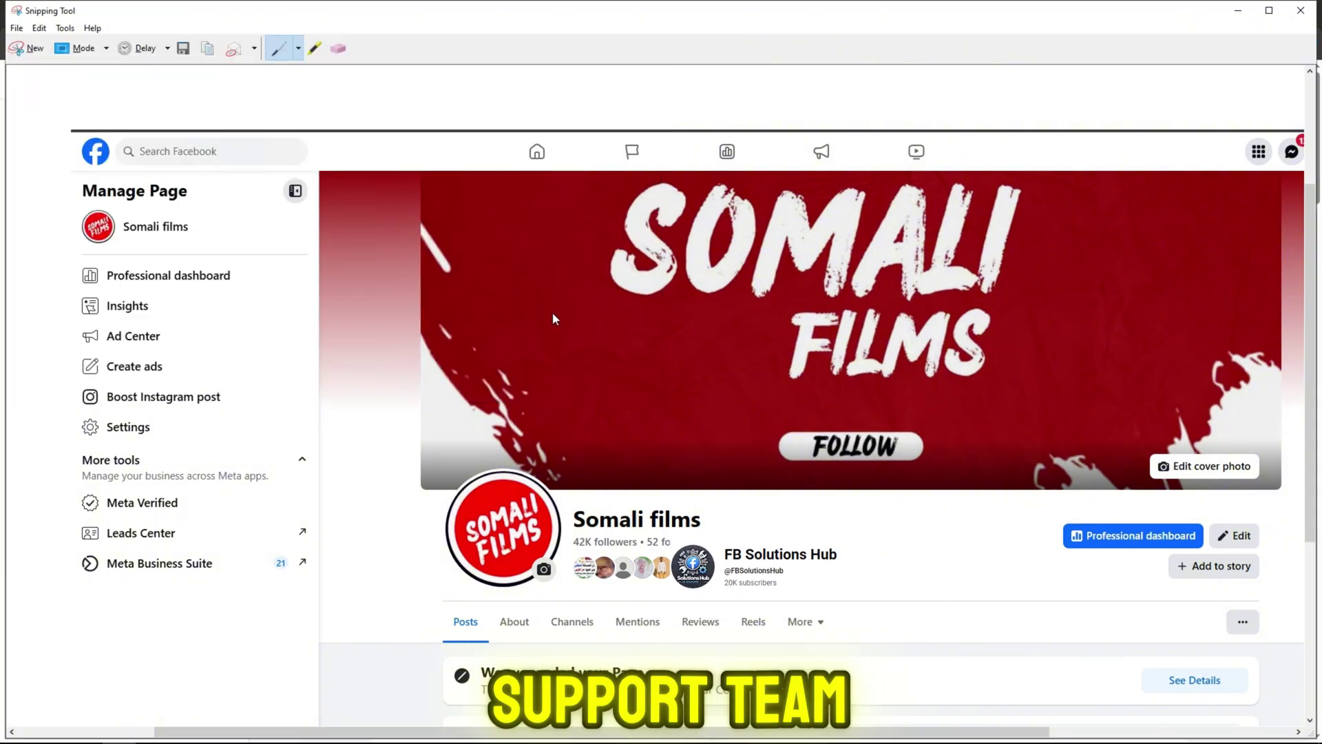
click(1295, 20)
click(575, 13)
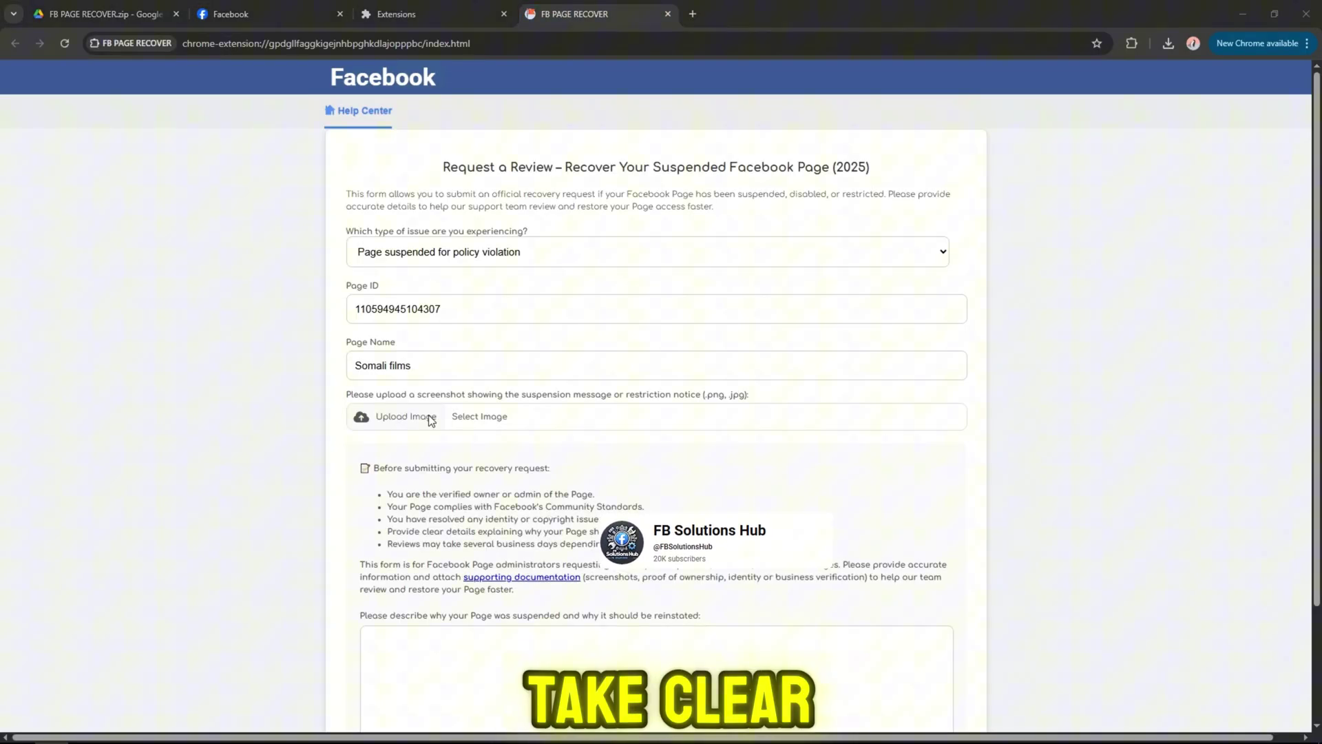
- Attach My page Suspended.PNG to the recovery form's image upload
click(406, 416)
click(175, 120)
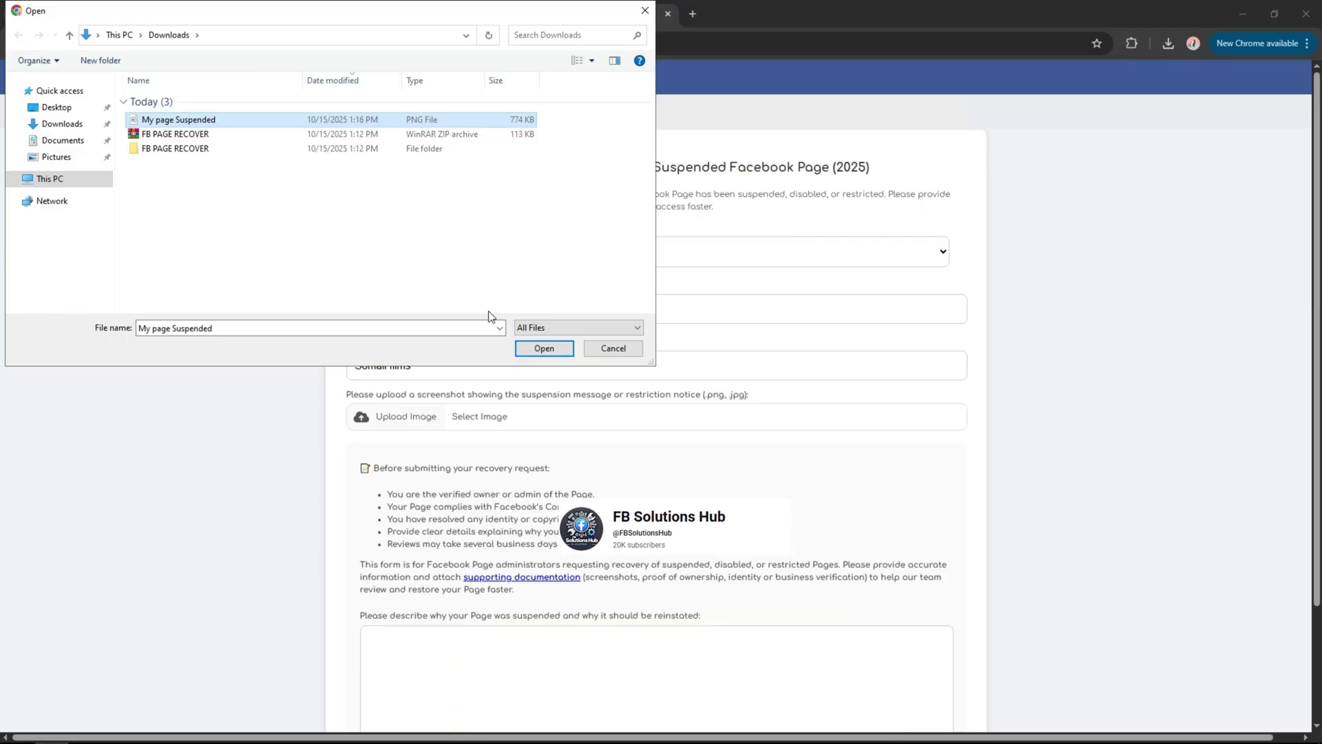
click(545, 349)
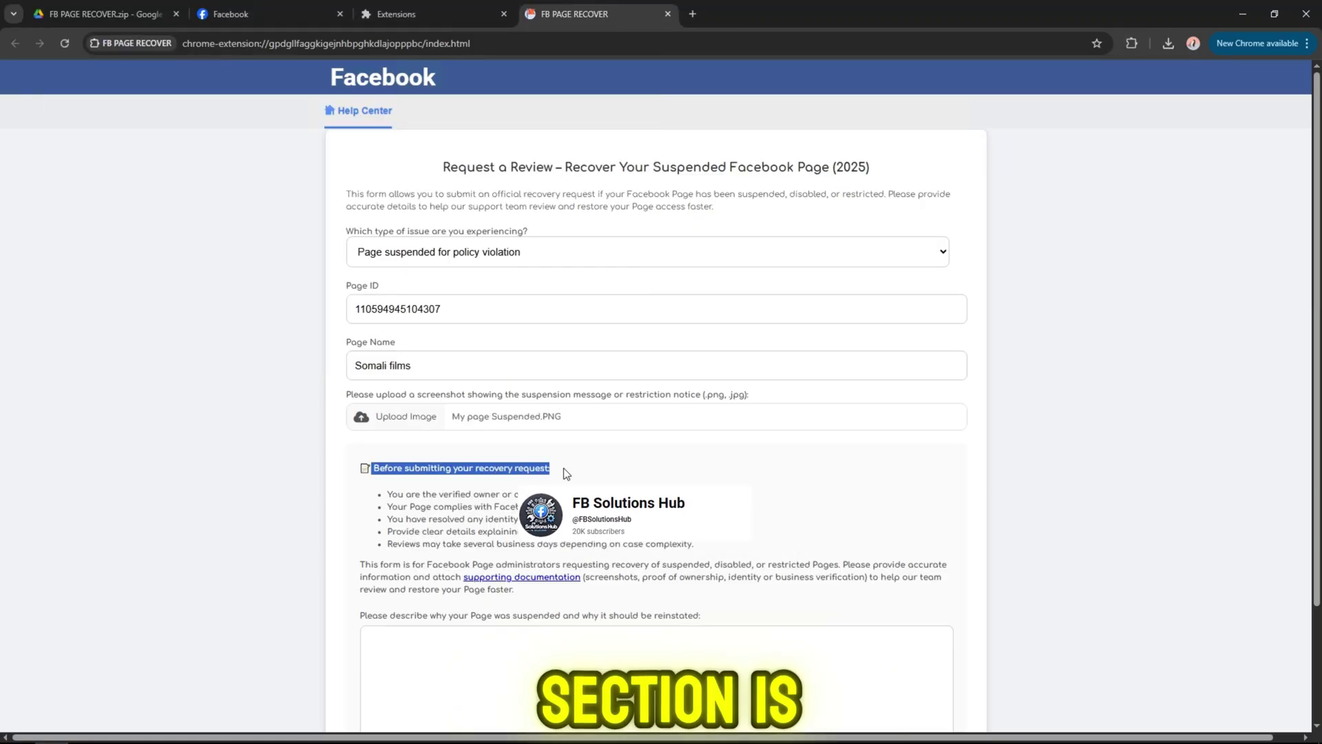
scroll(562, 468, down, 2)
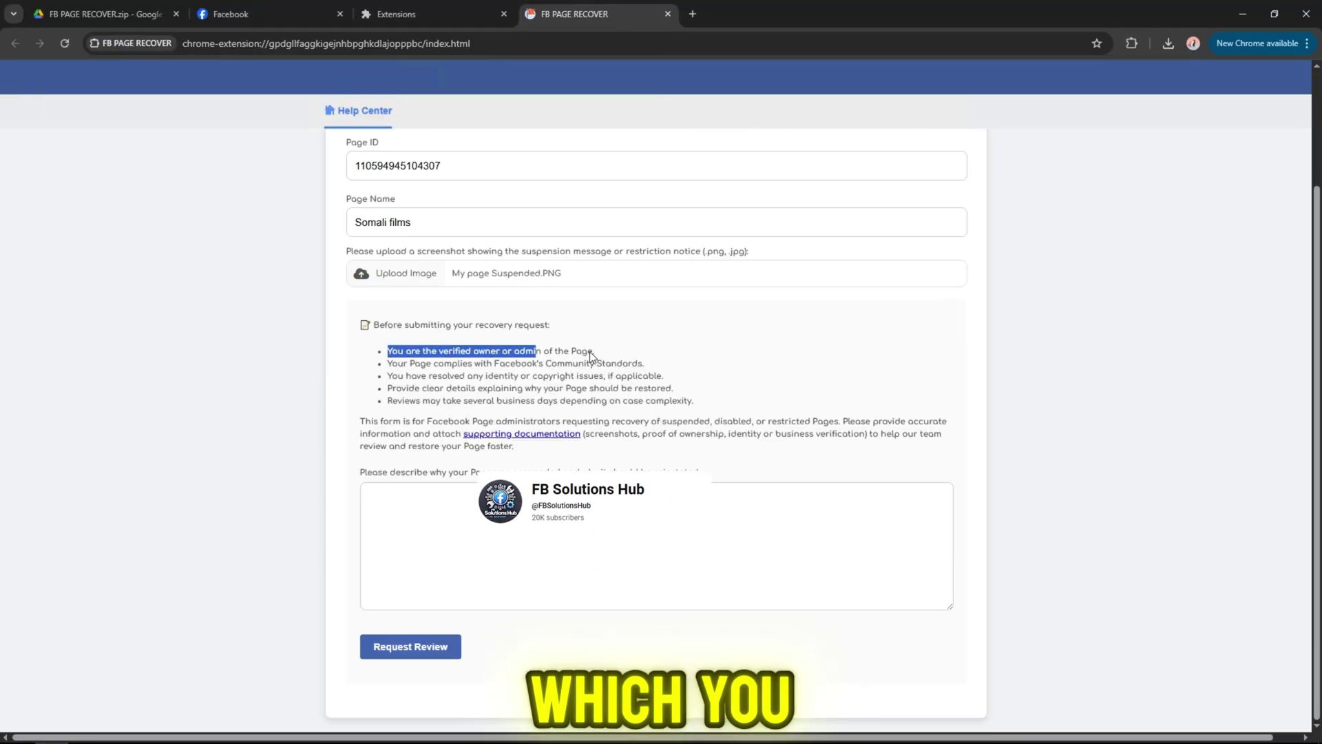
- Read the form's checklist and explanation guidance, then focus the description box
mouse_move(387, 363)
mouse_down()
mouse_move(644, 363)
mouse_move(488, 375)
mouse_up()
mouse_move(673, 387)
mouse_down()
mouse_move(388, 388)
mouse_move(473, 406)
mouse_up()
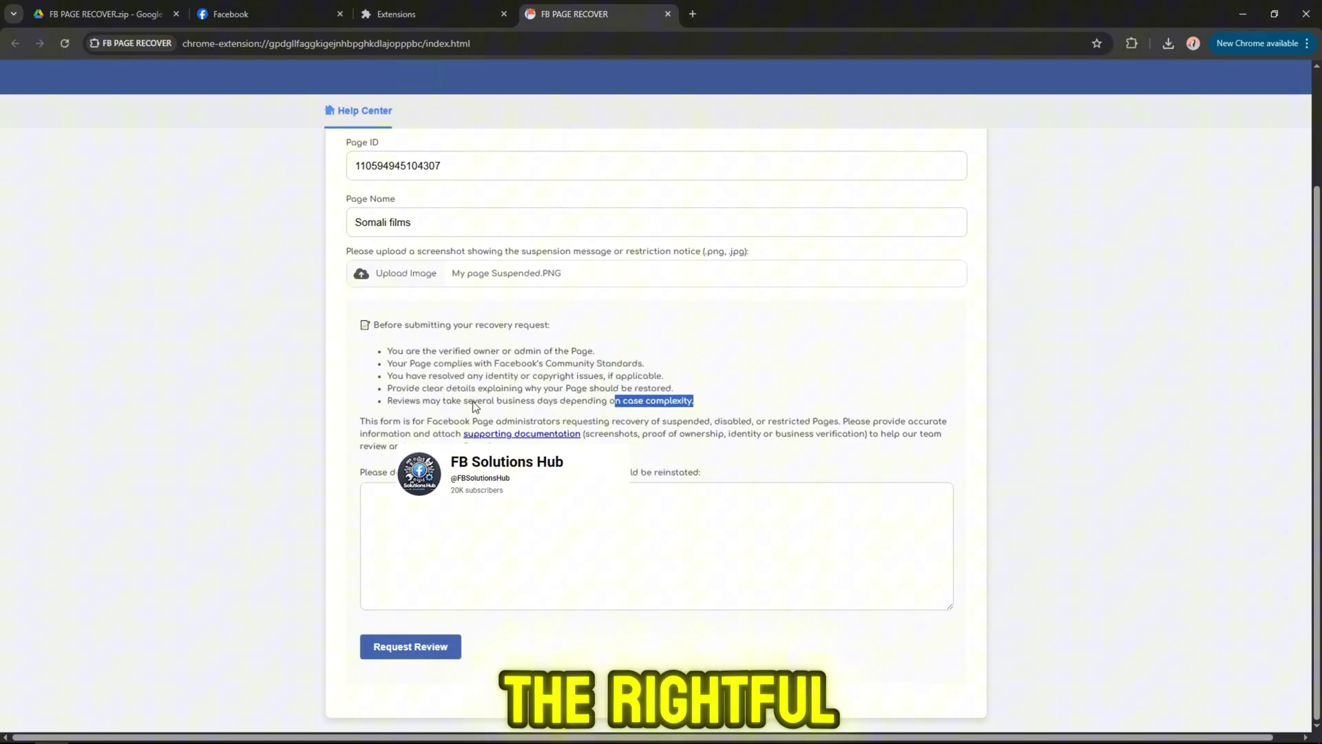
drag(358, 422, 662, 425)
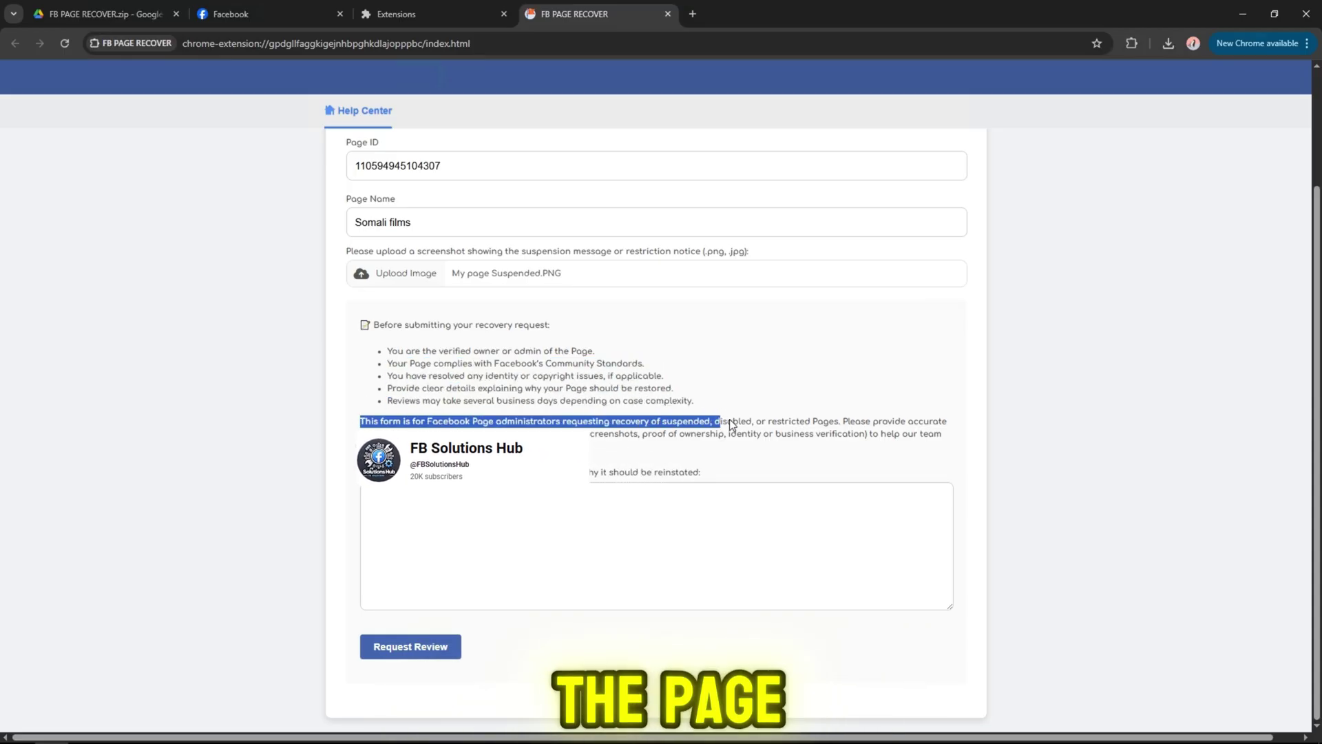
drag(942, 427, 916, 446)
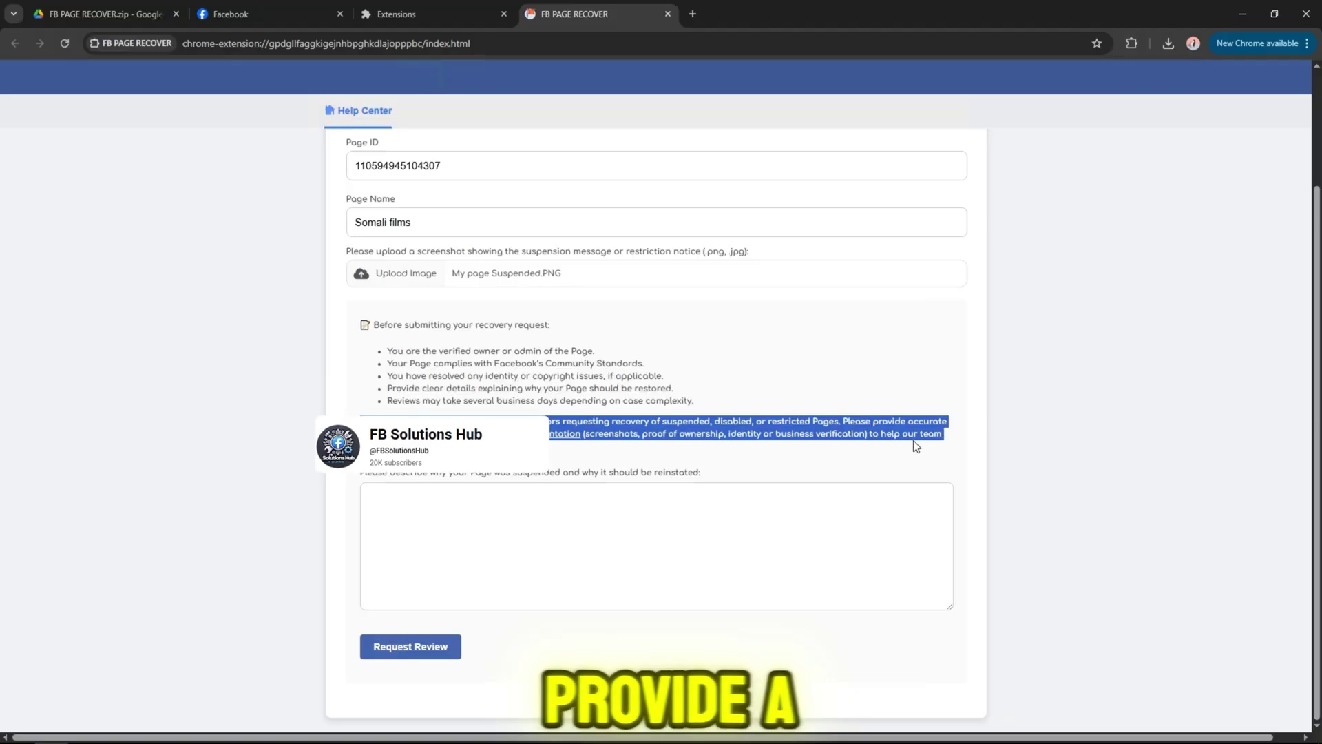
click(804, 449)
drag(353, 476, 702, 476)
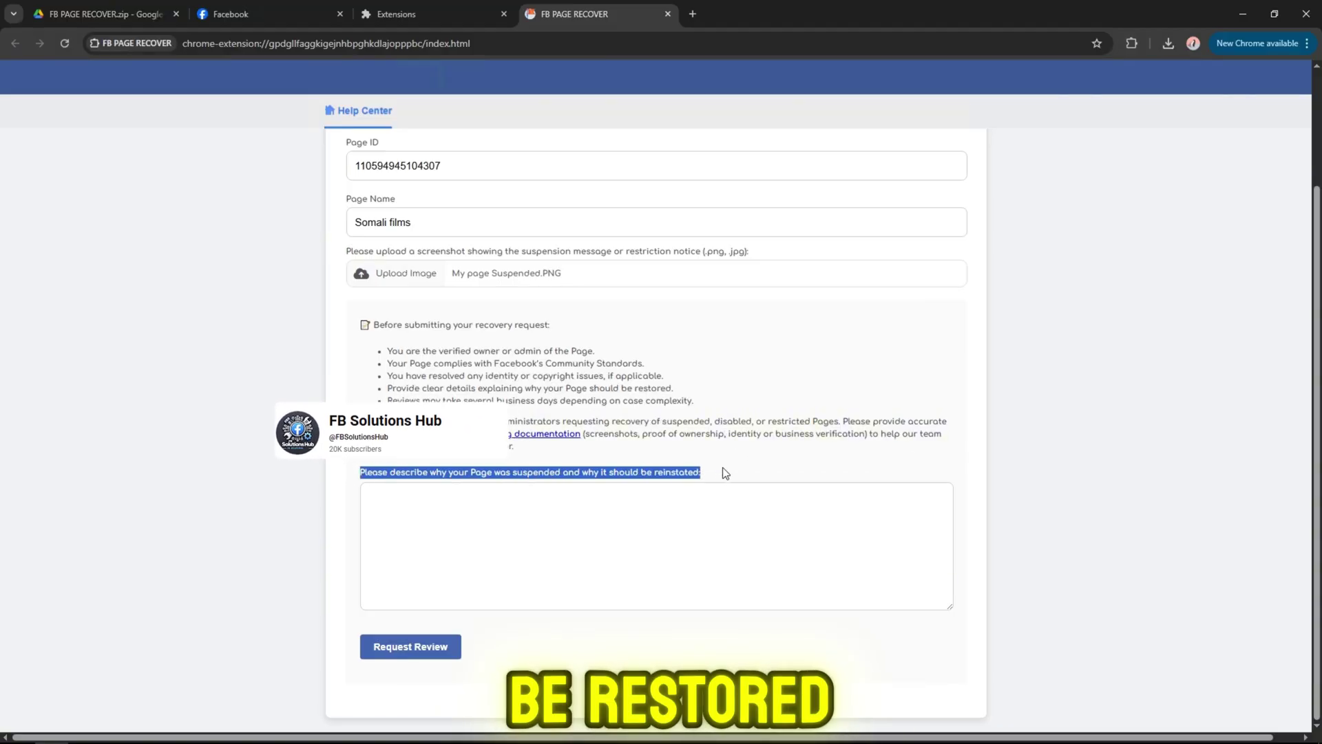
click(683, 497)
- Copy the Additional Info appeal letter from Notepad into the form's description box and enlarge it
click(85, 731)
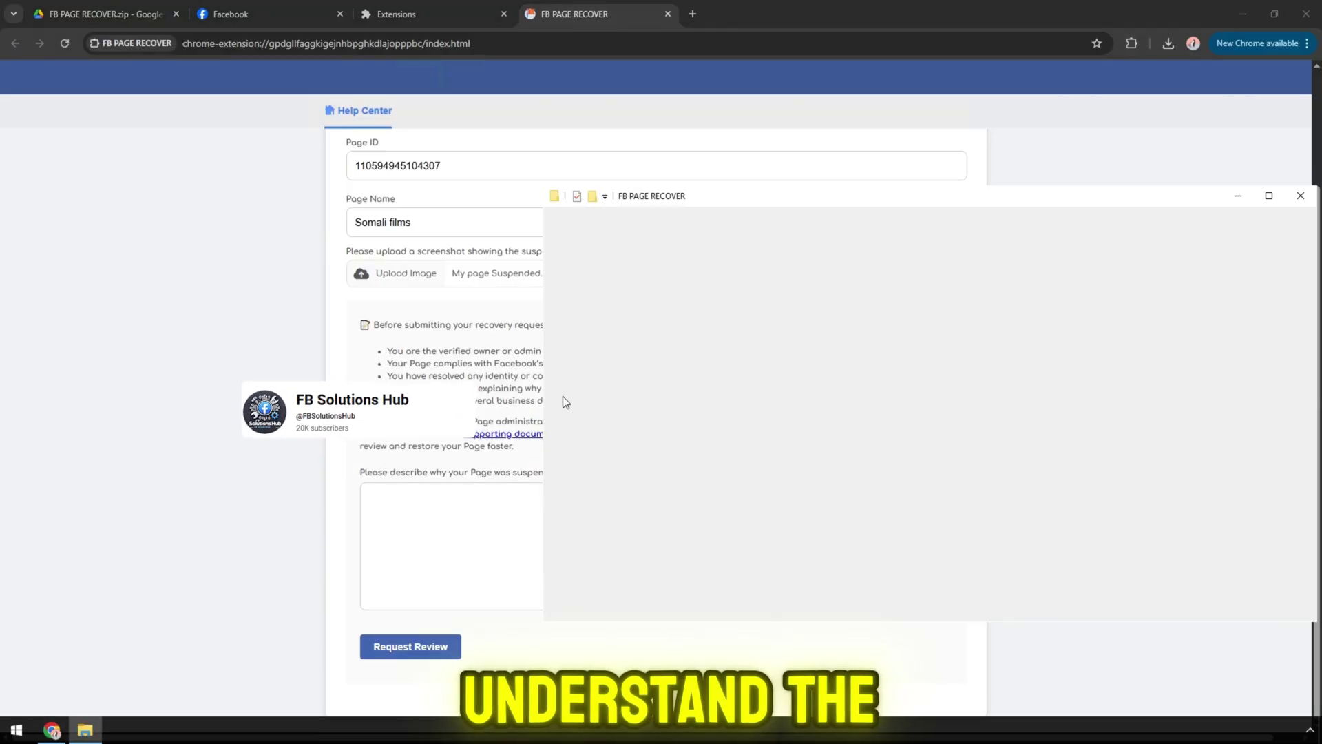
click(707, 295)
double_click(708, 295)
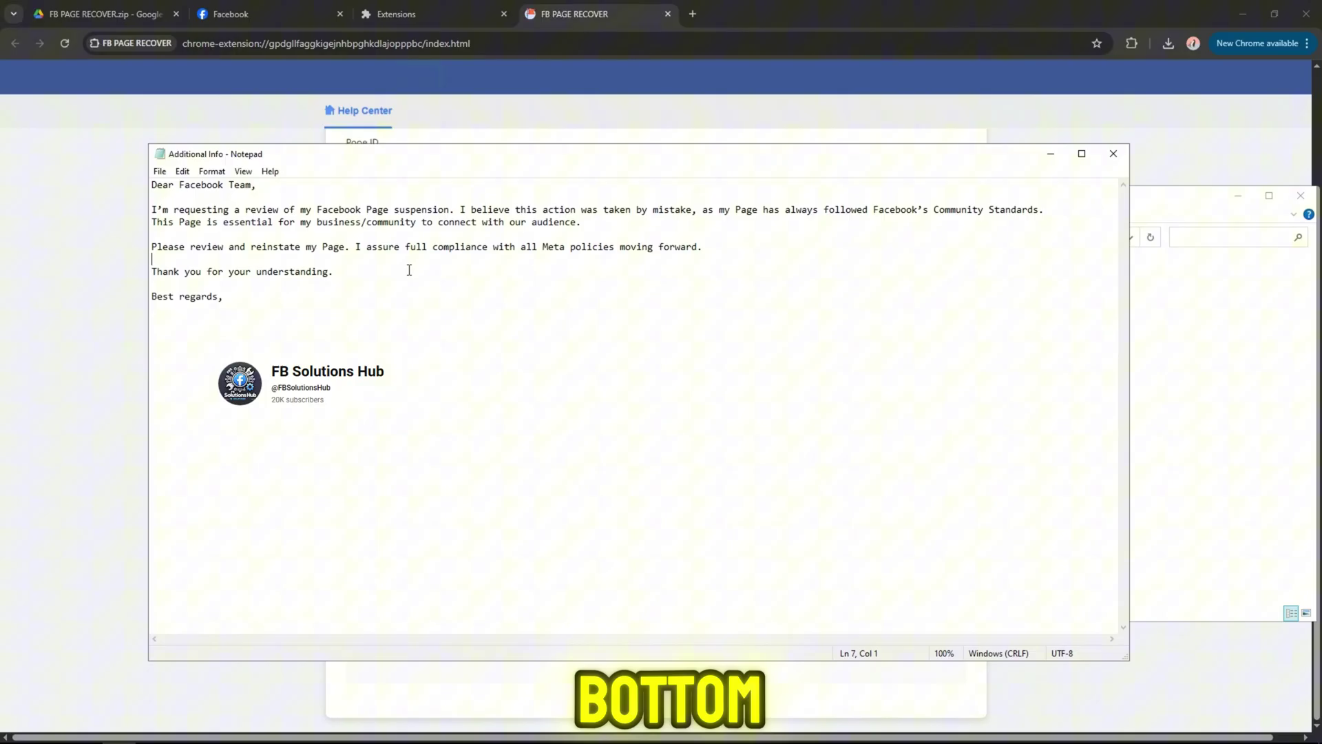
key(ctrl+a)
key(ctrl+c)
click(516, 548)
key(ctrl+v)
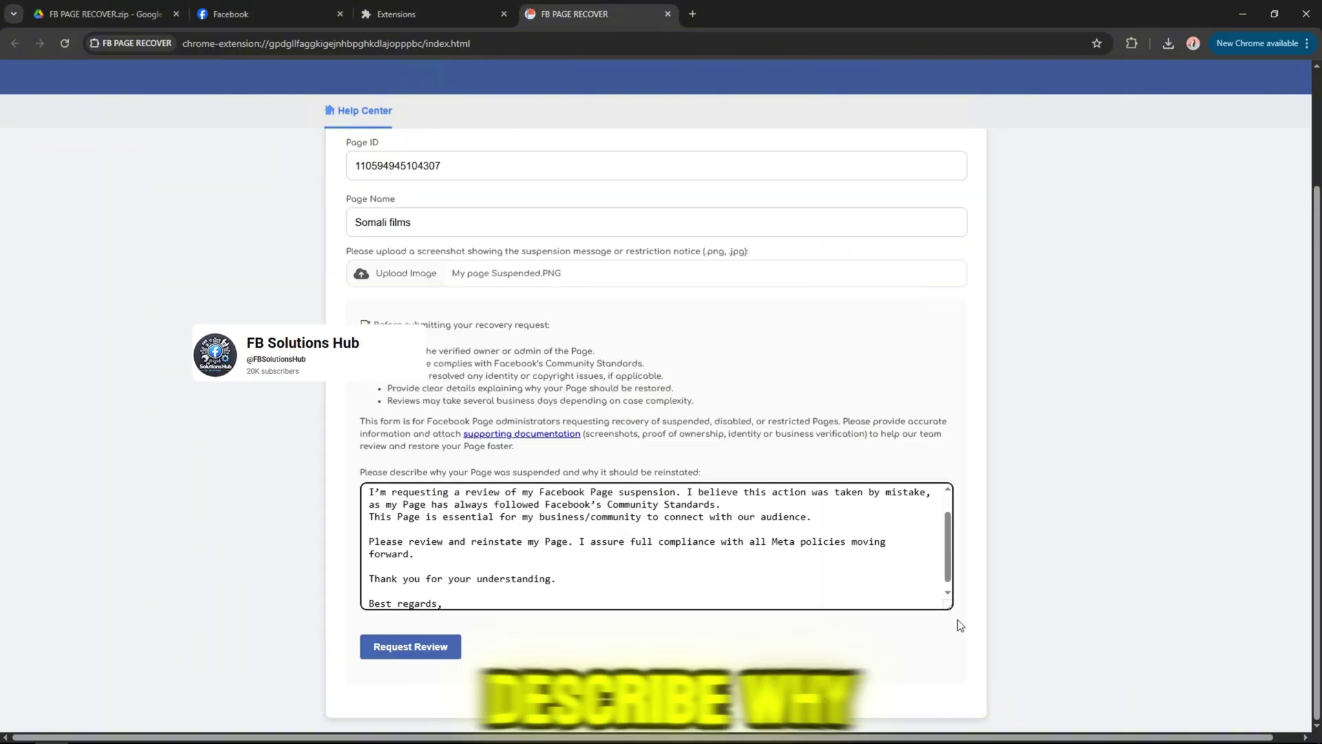
drag(952, 614, 951, 646)
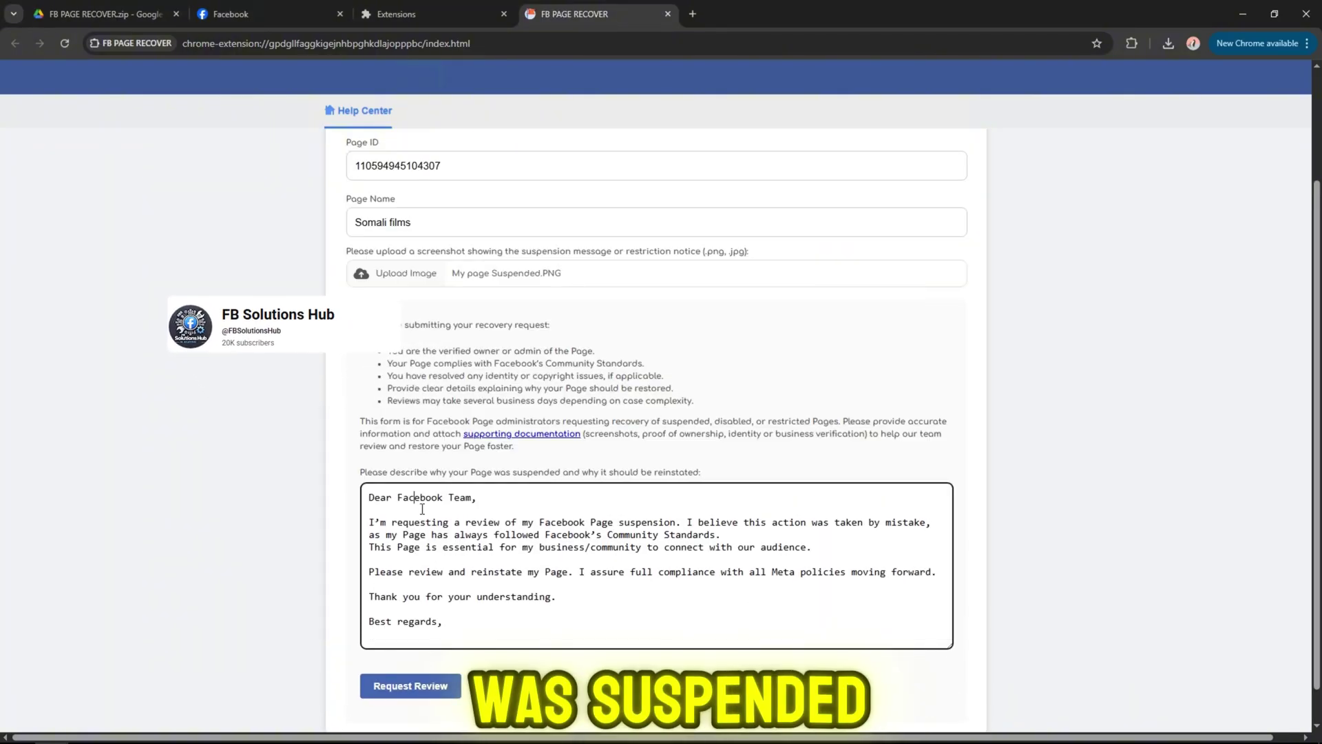
- Review the pasted letter's greeting, review request, reinstatement and thank-you lines
drag(369, 497, 477, 497)
triple_click(412, 531)
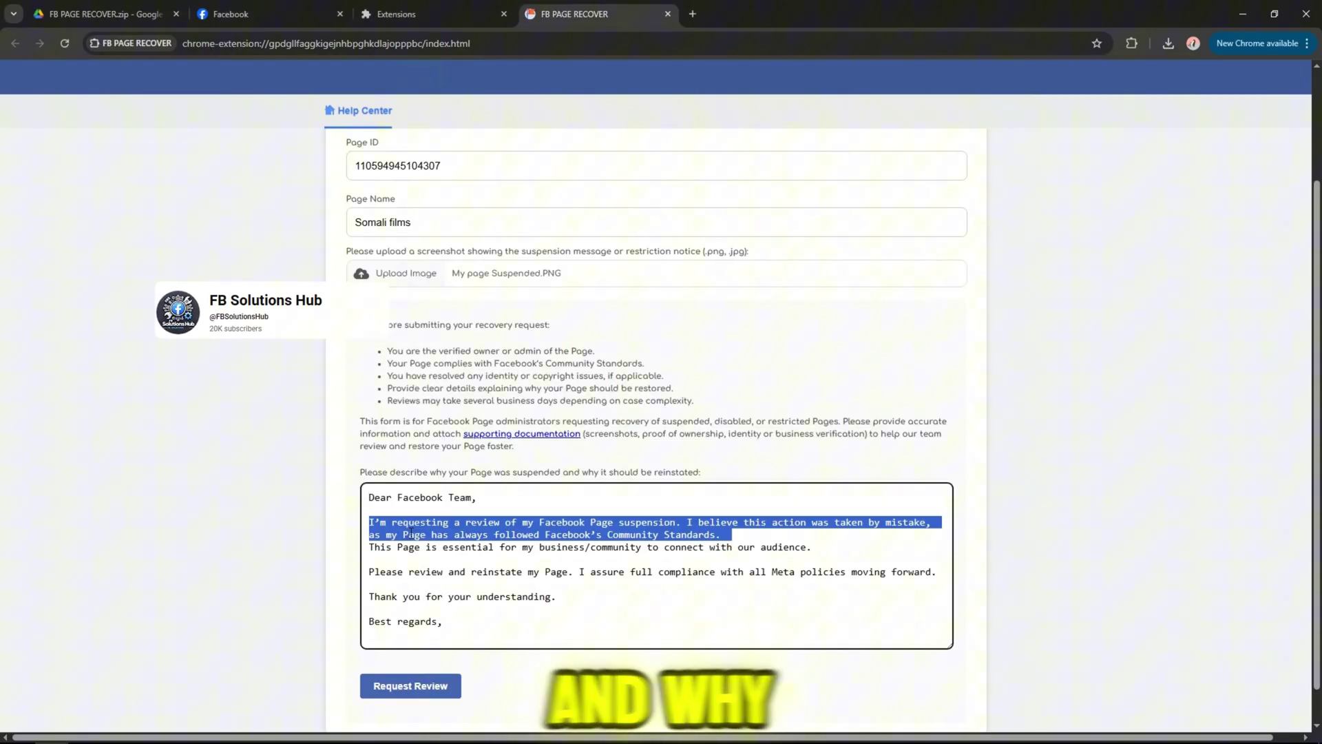
click(745, 535)
triple_click(611, 548)
triple_click(672, 527)
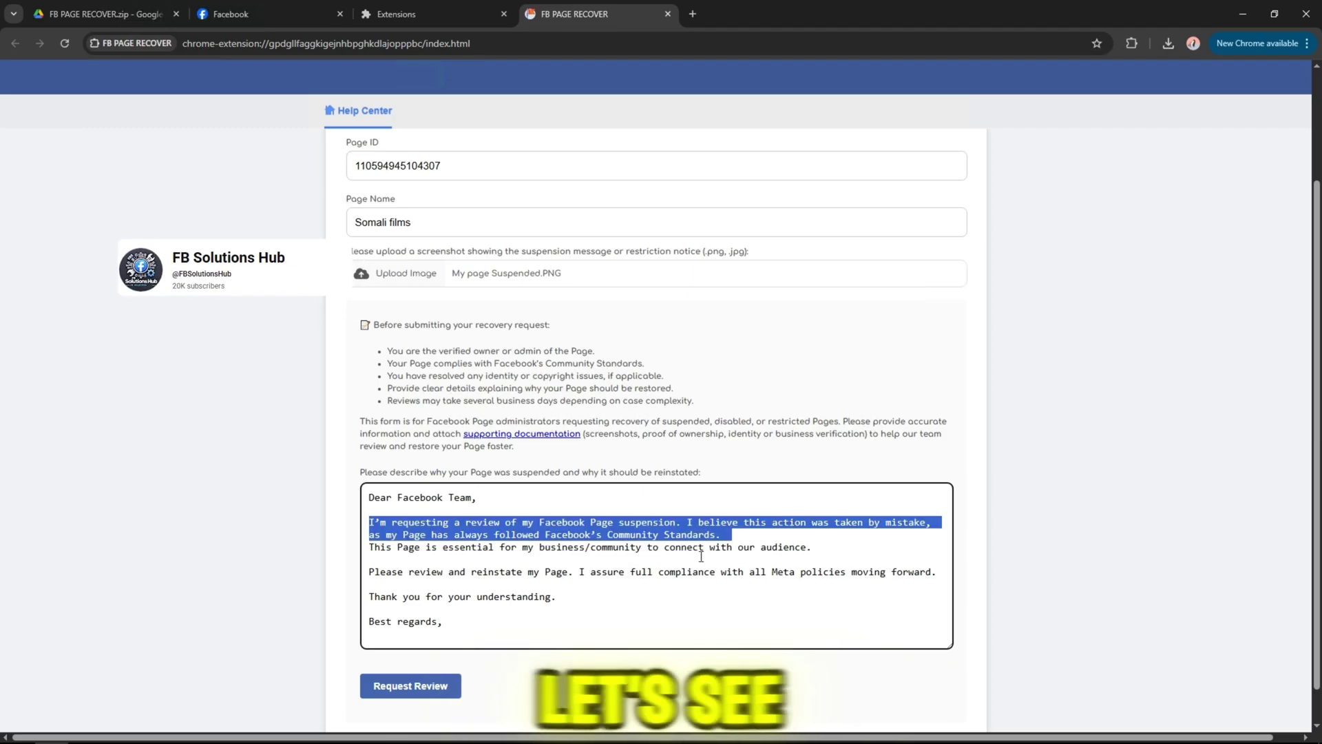
double_click(688, 573)
triple_click(687, 572)
triple_click(505, 597)
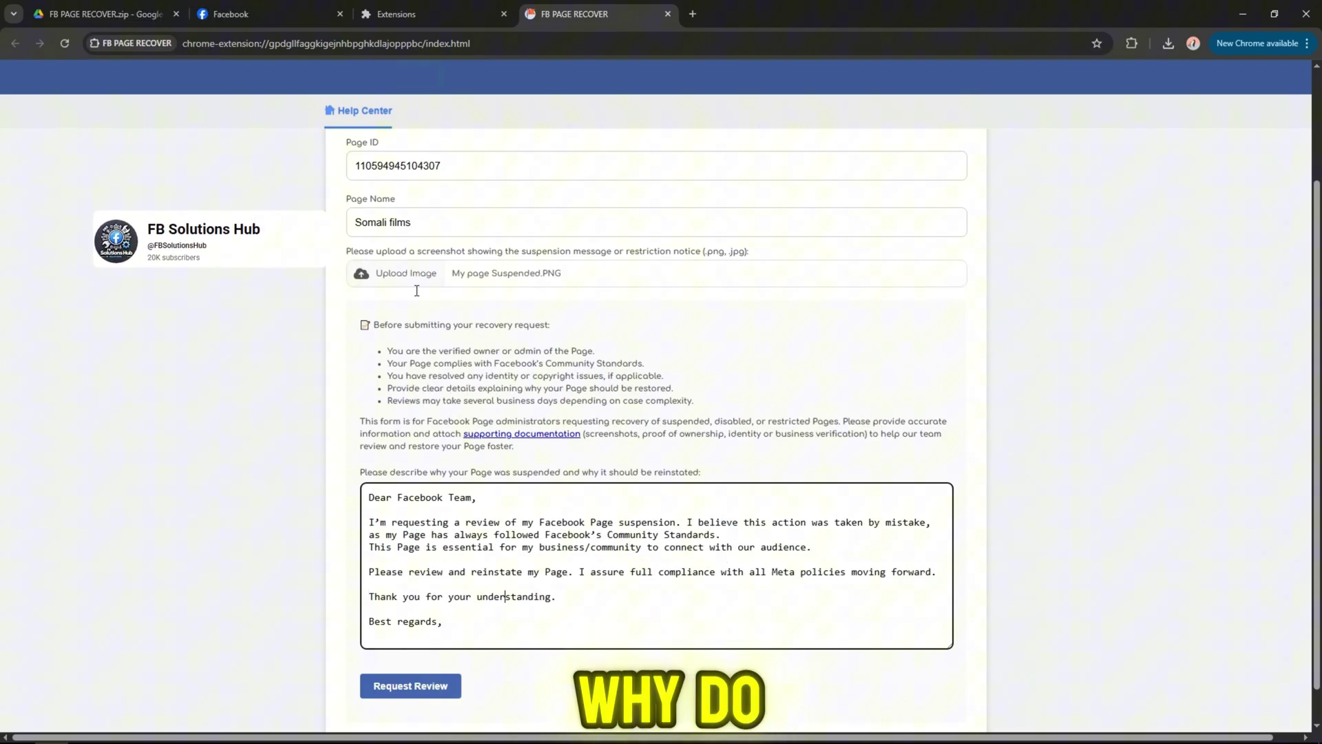
- Reload the Somali films Facebook Page tab
click(230, 14)
right_click(300, 187)
click(314, 274)
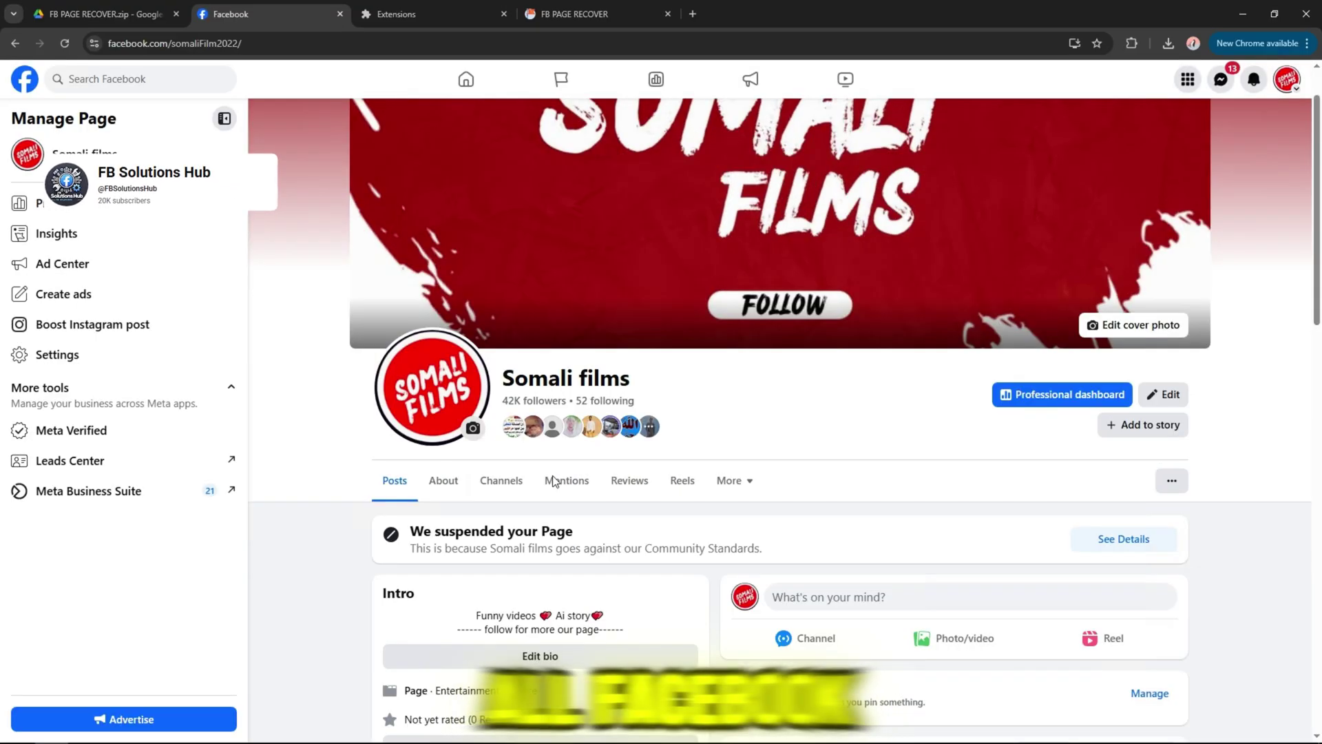
scroll(556, 482, down, 3)
- Submit the recovery request for review from the FB PAGE RECOVER form
click(575, 13)
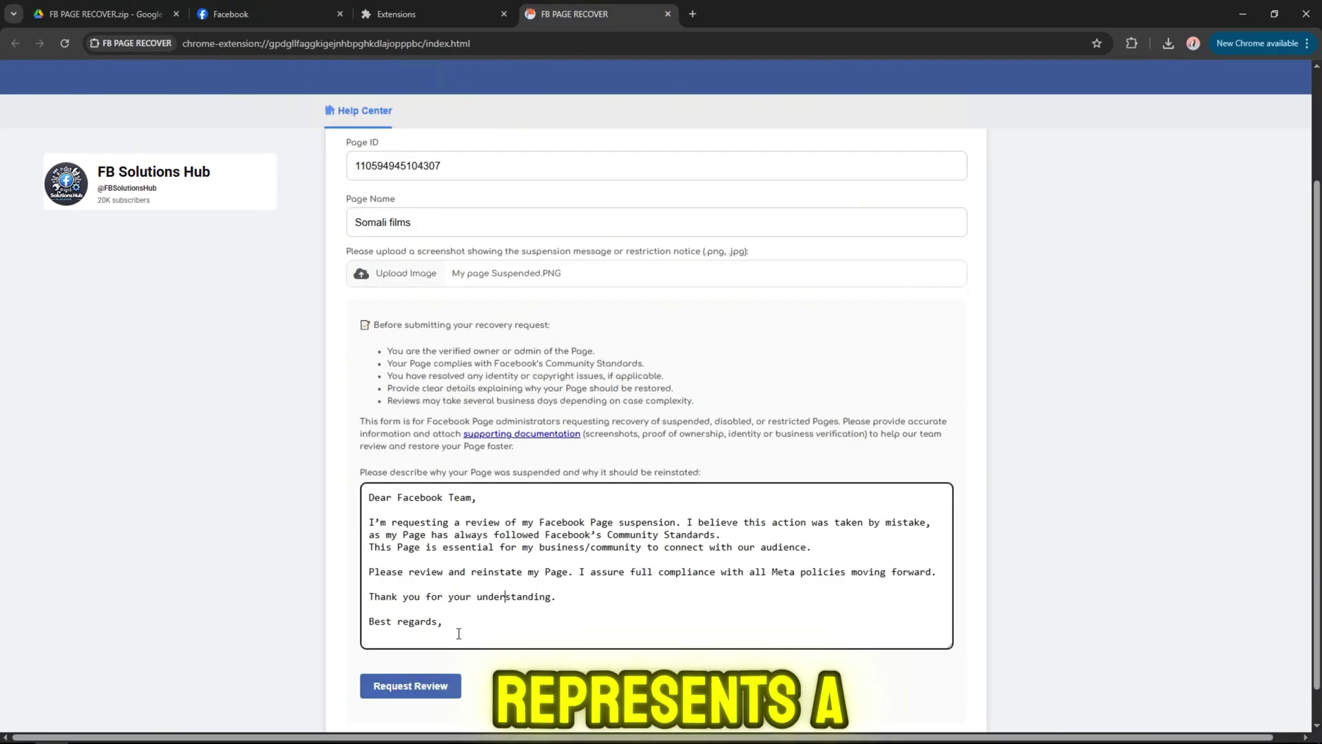
click(411, 685)
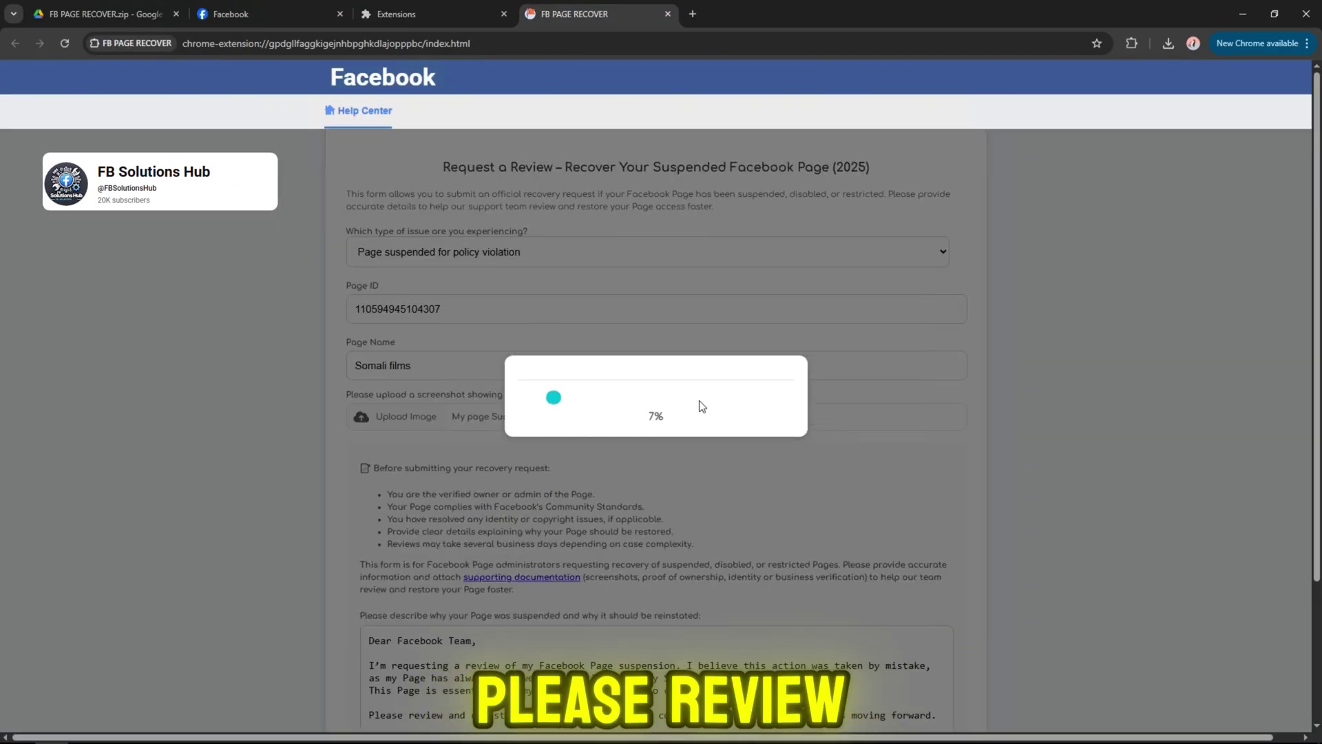
scroll(608, 460, down, 2)
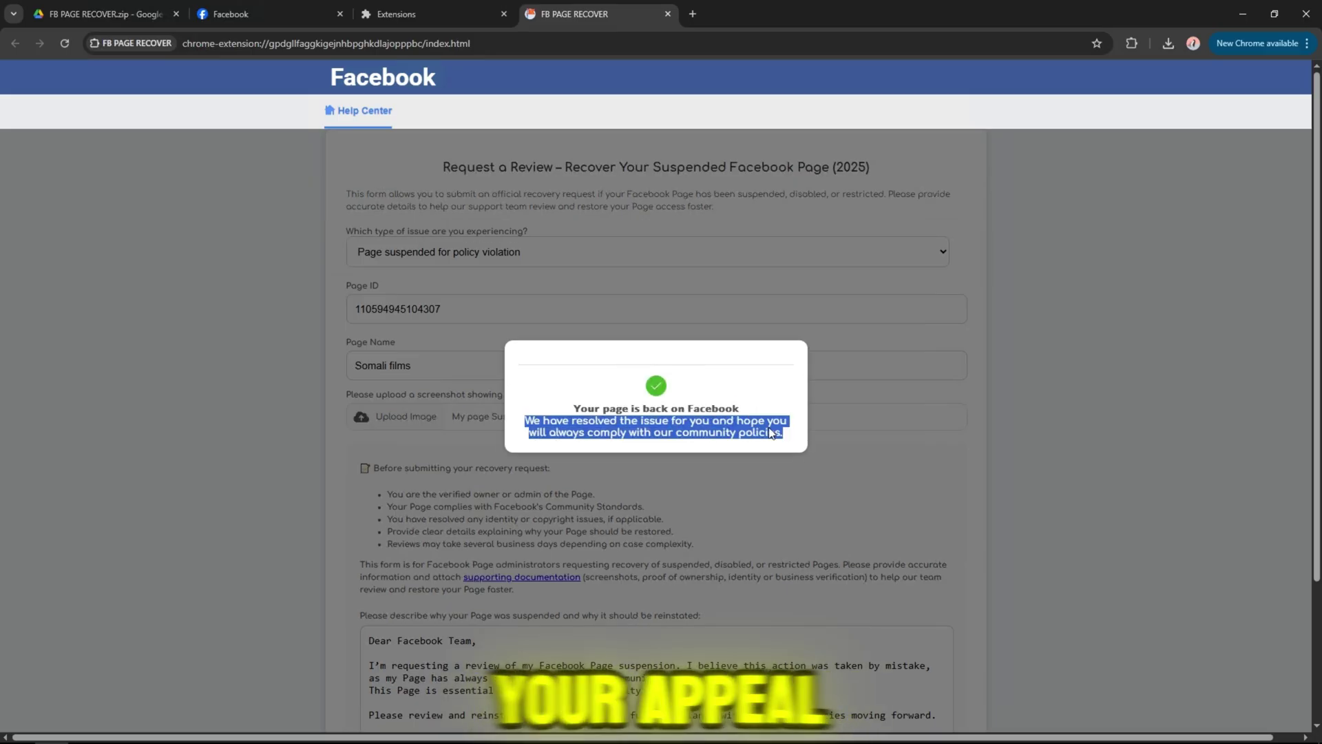
- Highlight the 'Your page is back on Facebook' confirmation message, then clear the selection
click(741, 432)
drag(525, 420, 794, 436)
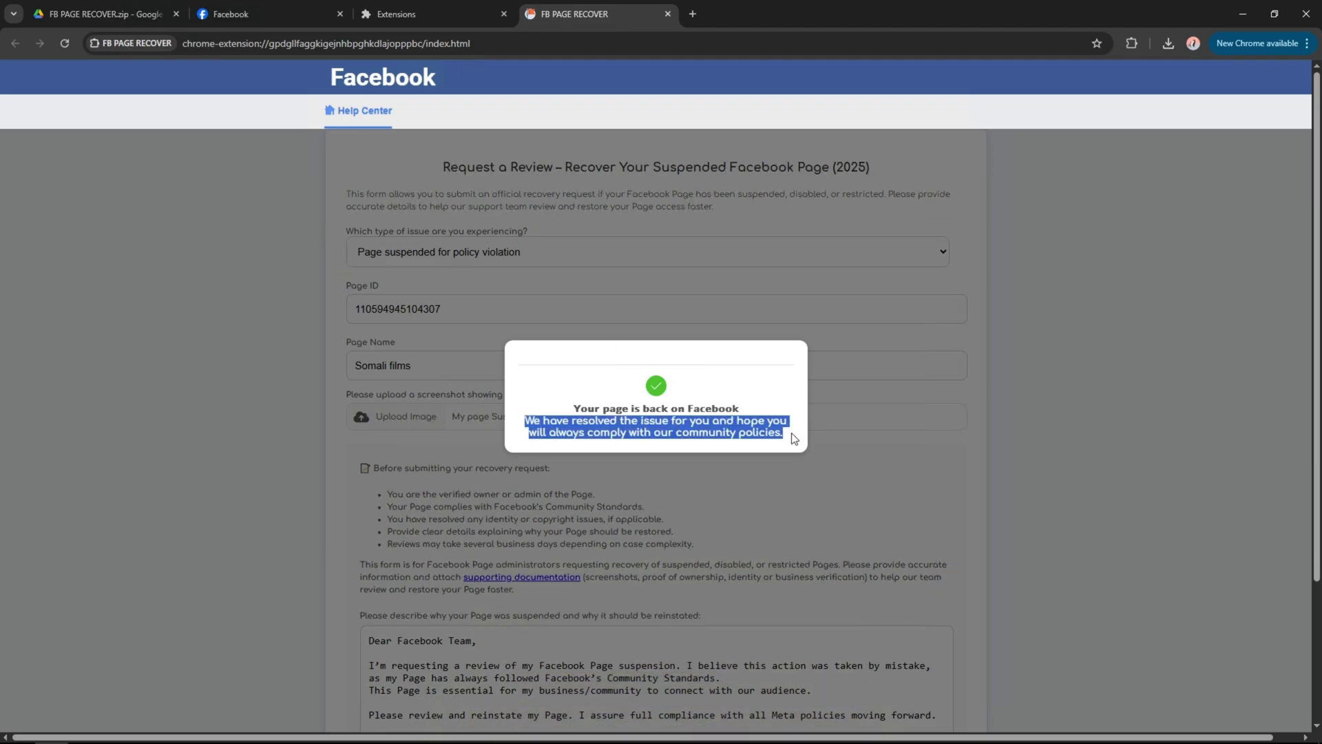
click(829, 454)
scroll(845, 462, down, 3)
scroll(844, 462, up, 3)
- Reload the Somali films Facebook page to refresh its status notice
click(248, 14)
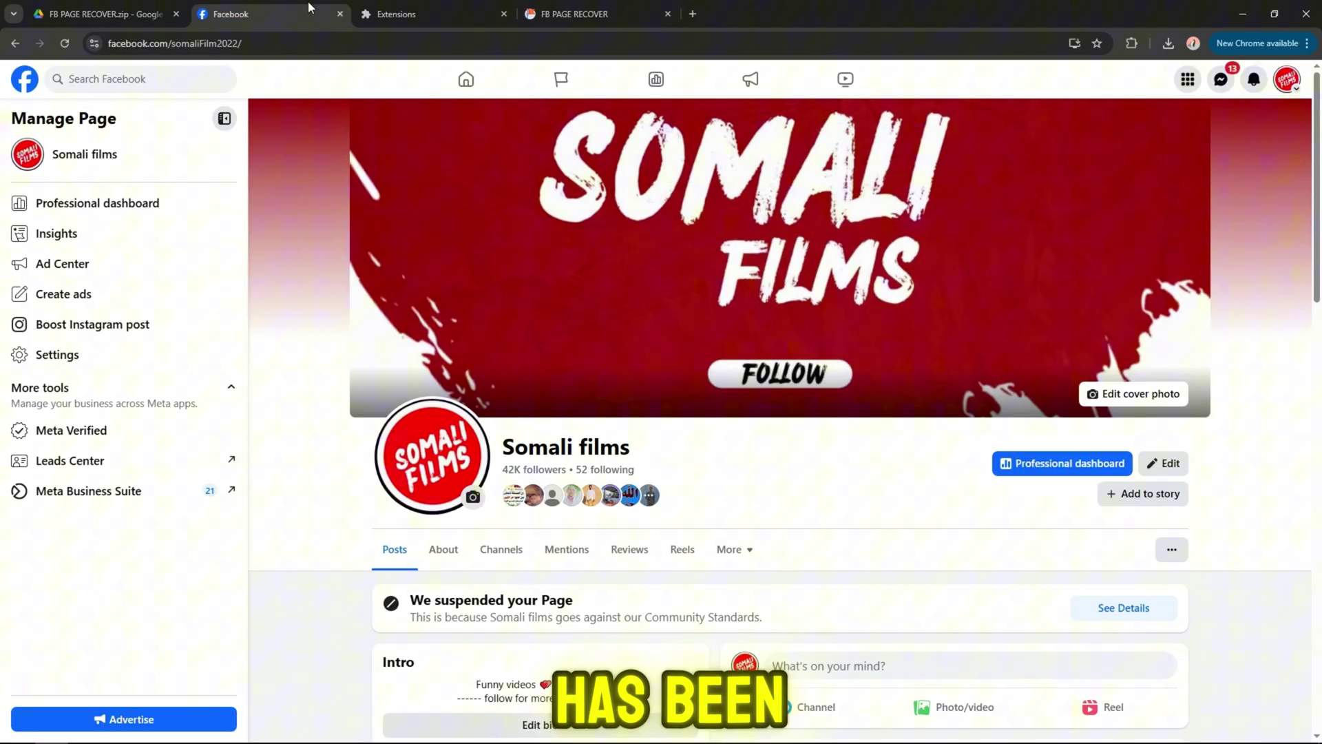
scroll(723, 413, down, 3)
scroll(723, 414, up, 3)
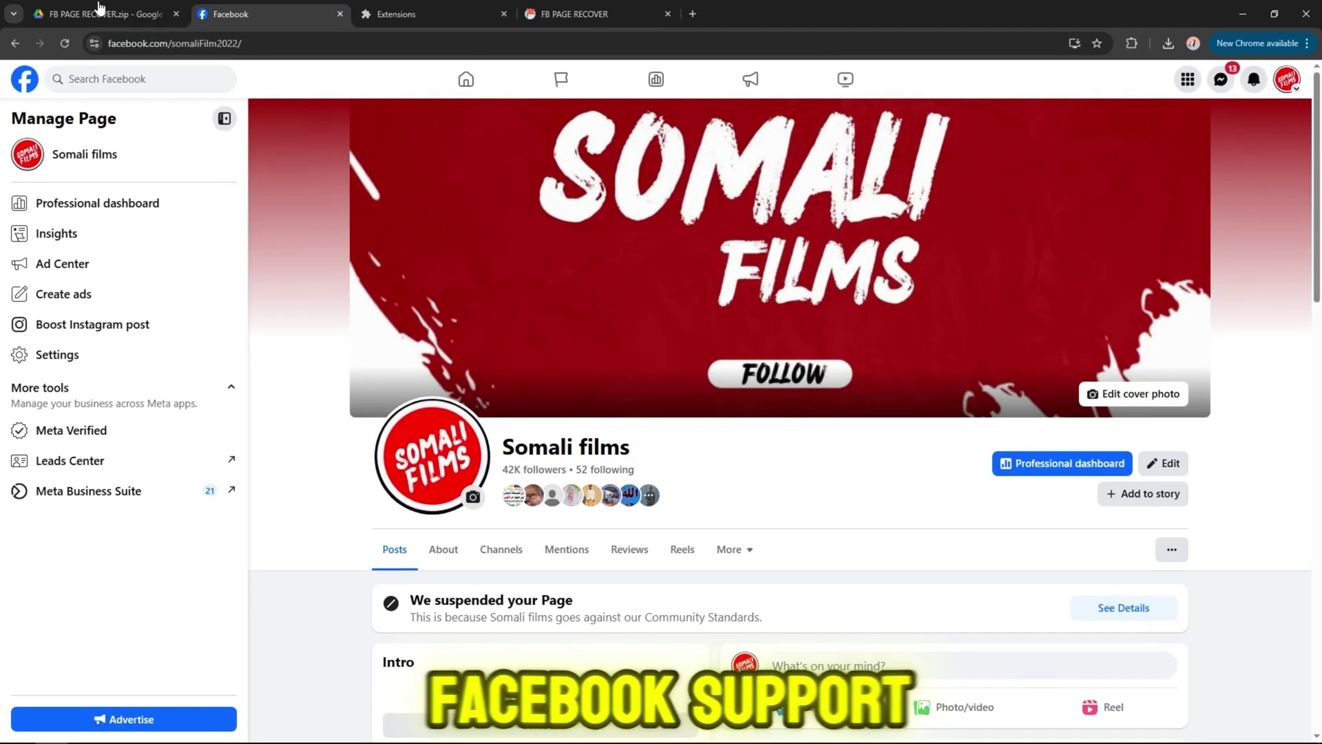
click(63, 44)
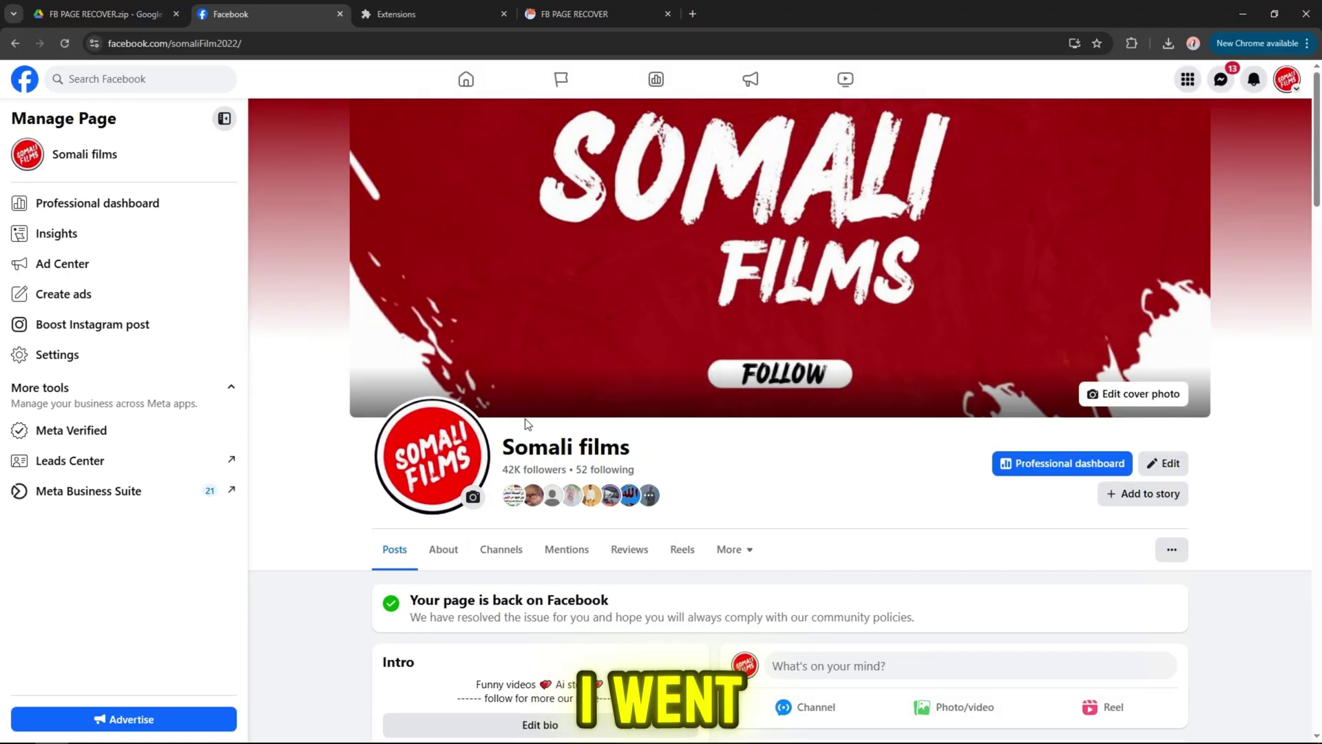
scroll(470, 372, down, 2)
scroll(499, 392, down, 5)
scroll(499, 384, down, 3)
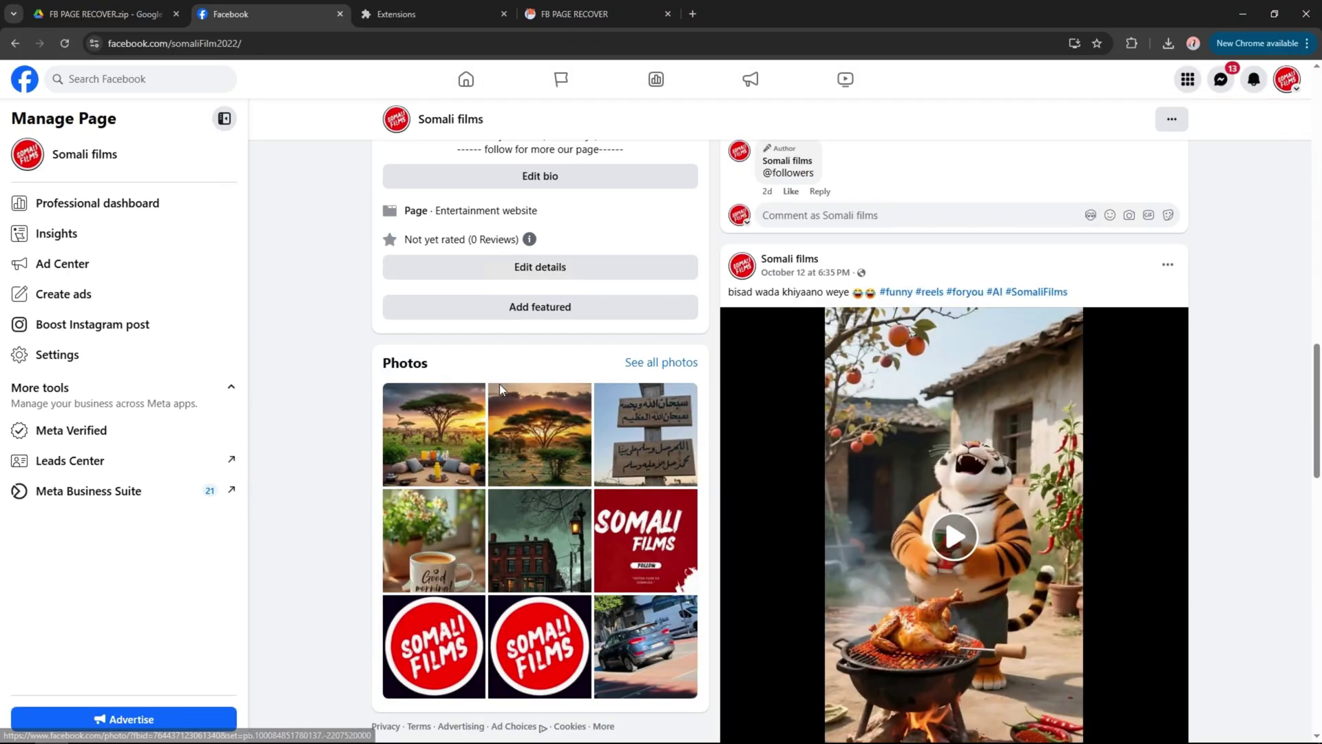
scroll(499, 384, up, 4)
scroll(515, 508, up, 6)
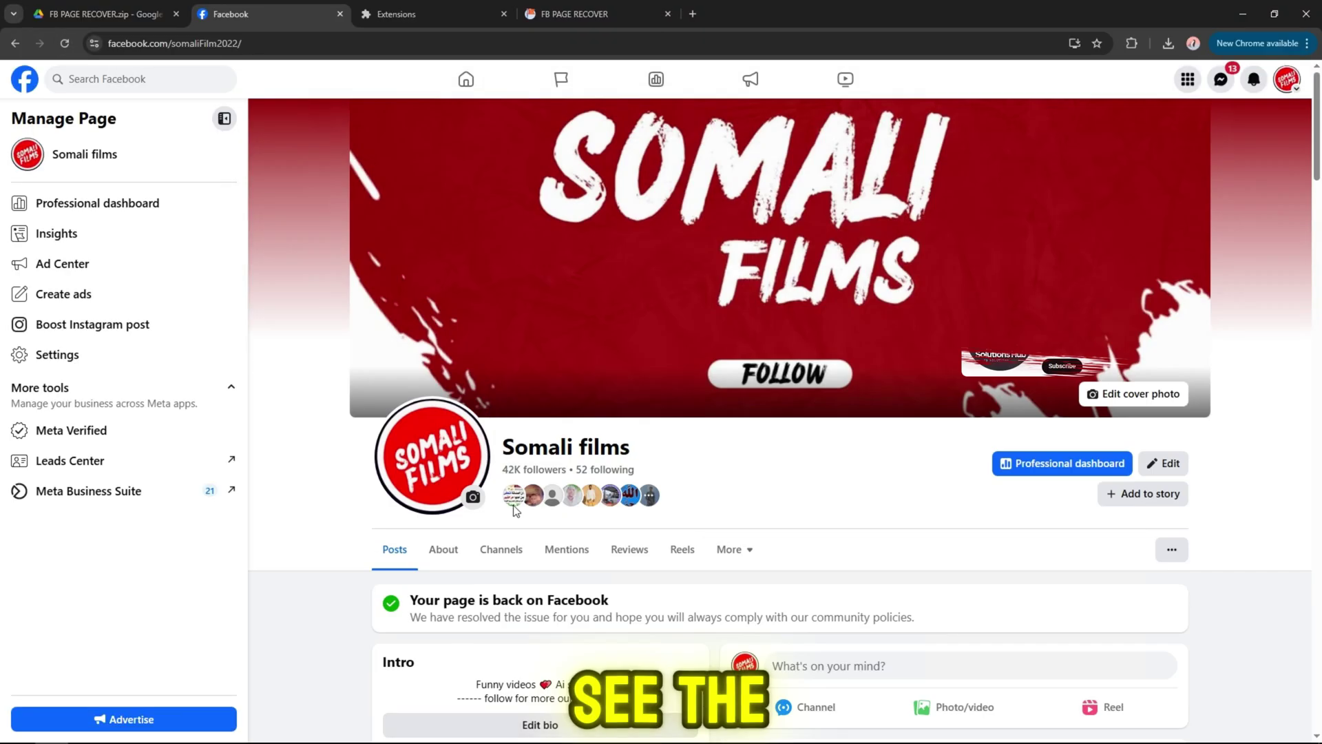
- Highlight the 'Your page is back on Facebook' heading and the resolved notice line to verify the restoration
triple_click(501, 620)
click(501, 629)
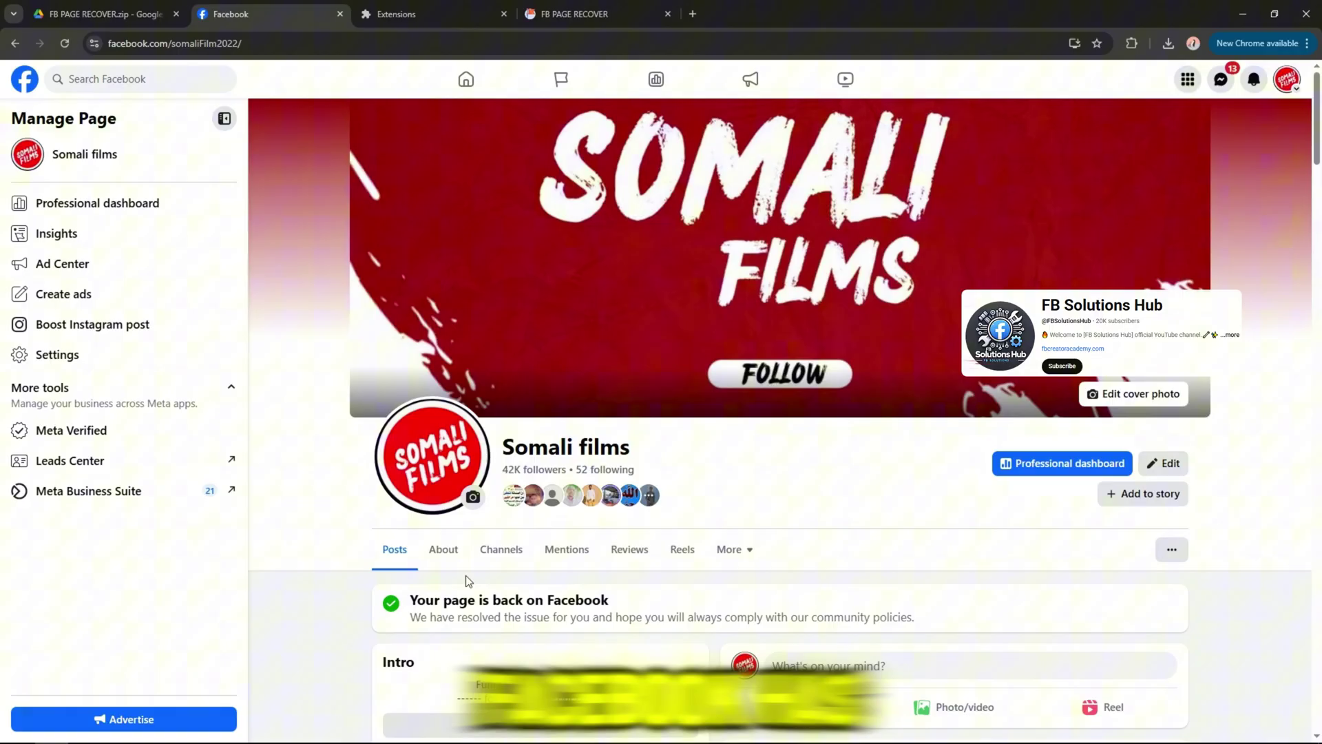
triple_click(465, 595)
click(539, 558)
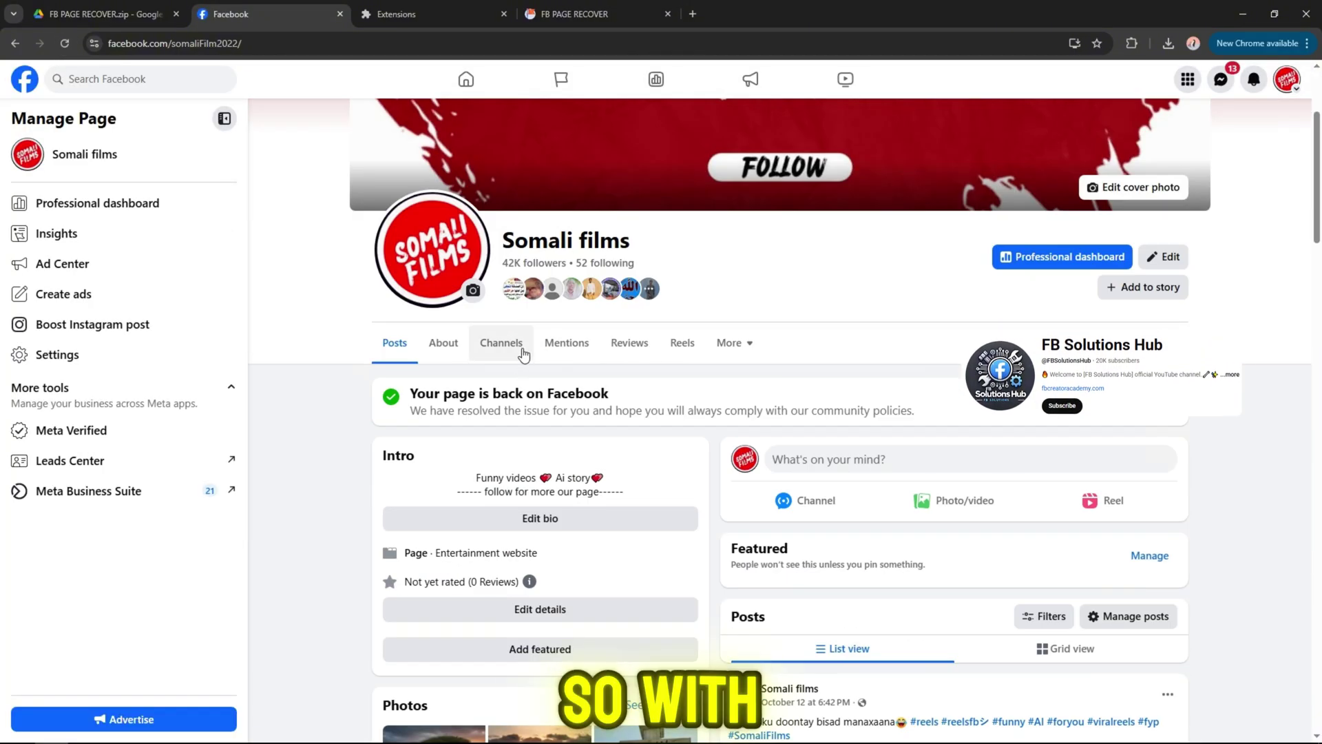
double_click(480, 410)
triple_click(480, 410)
click(828, 410)
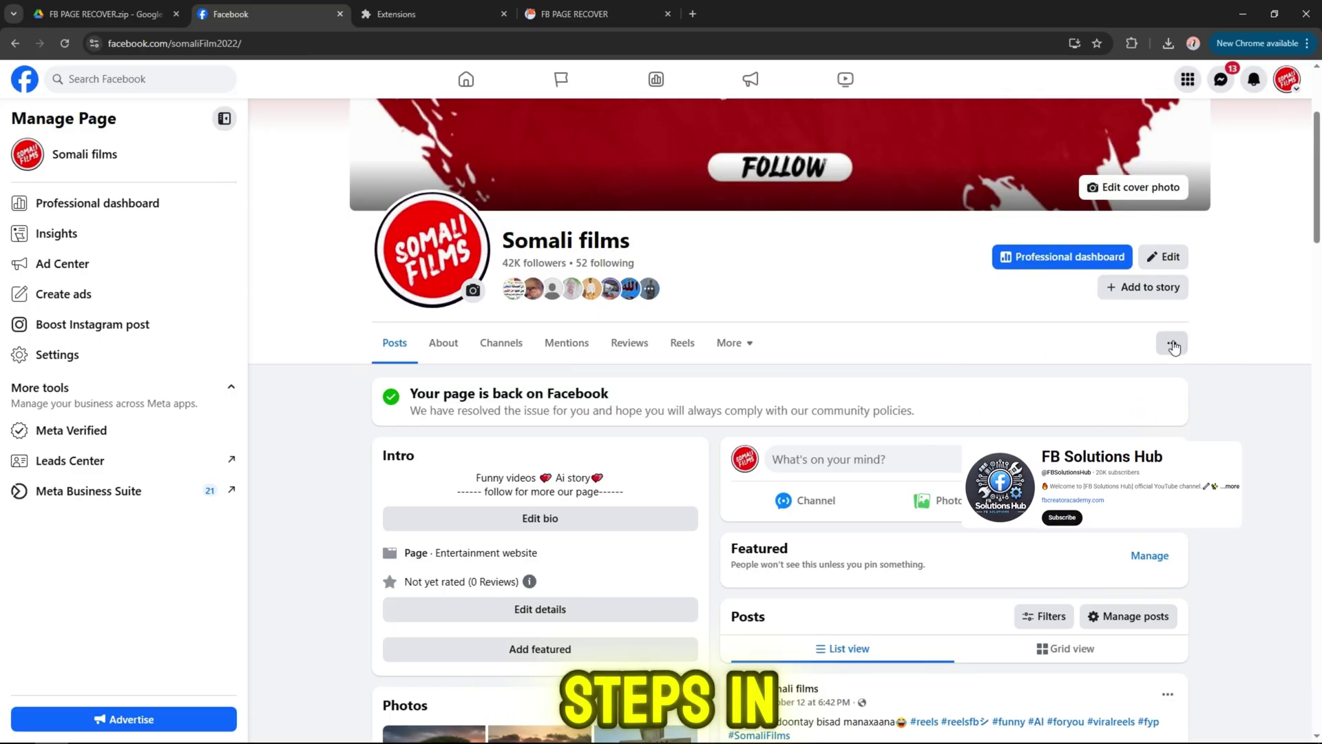
click(1173, 342)
- Show the page status overview confirming Somali films has no issues
click(1106, 435)
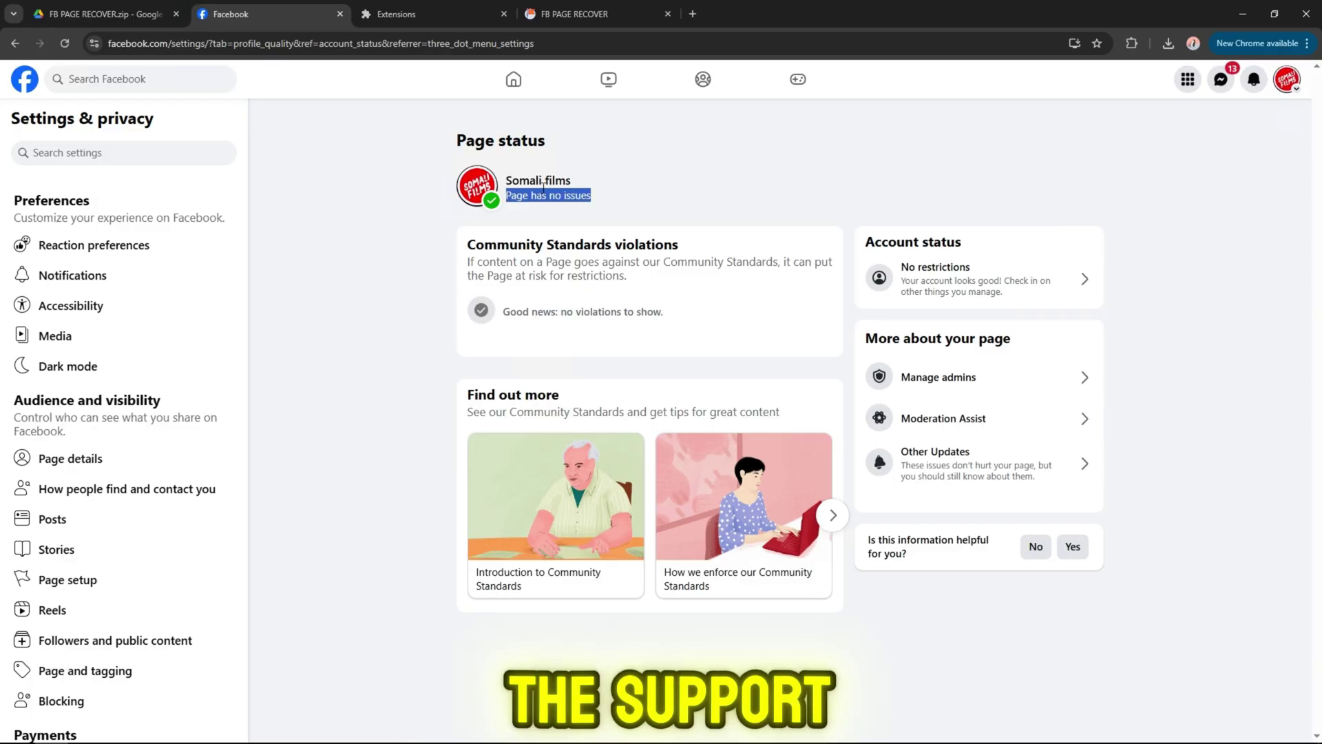
double_click(558, 275)
click(566, 287)
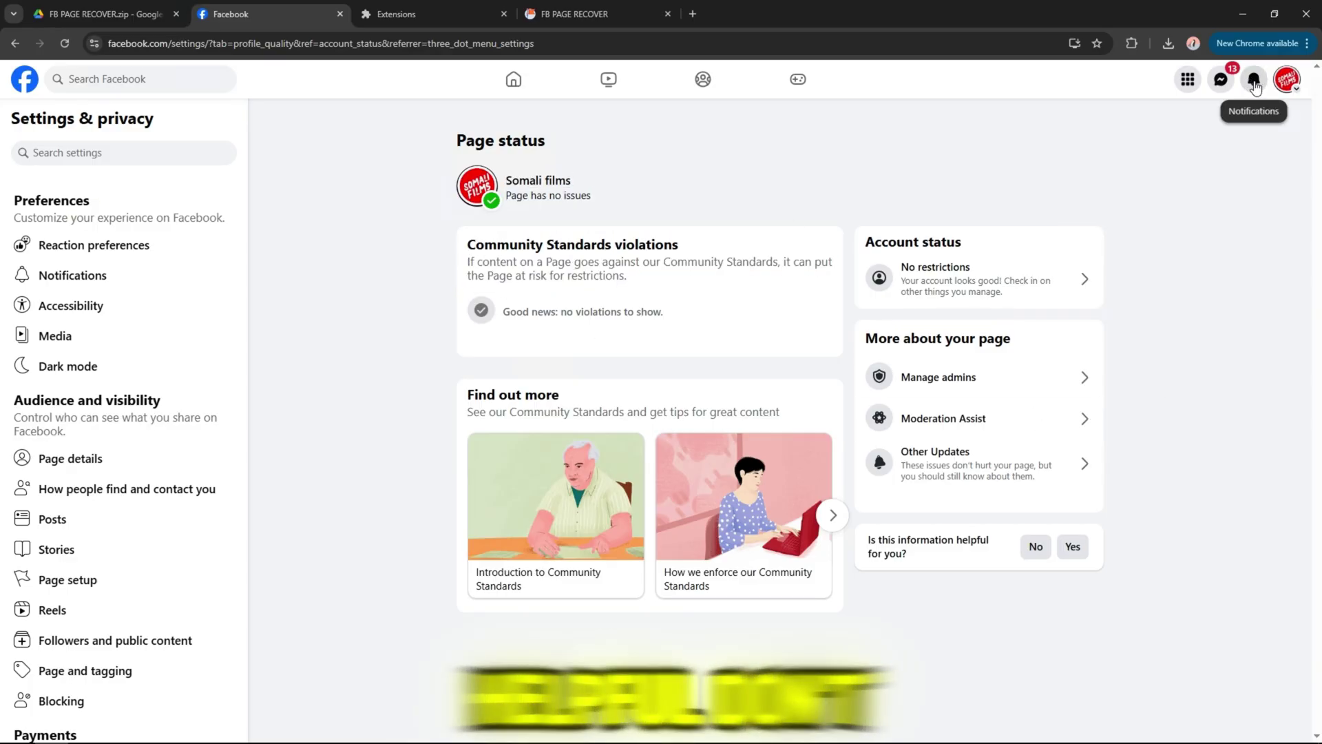
- View the 'We restored your Page' alert in the notifications list and its options
click(1252, 80)
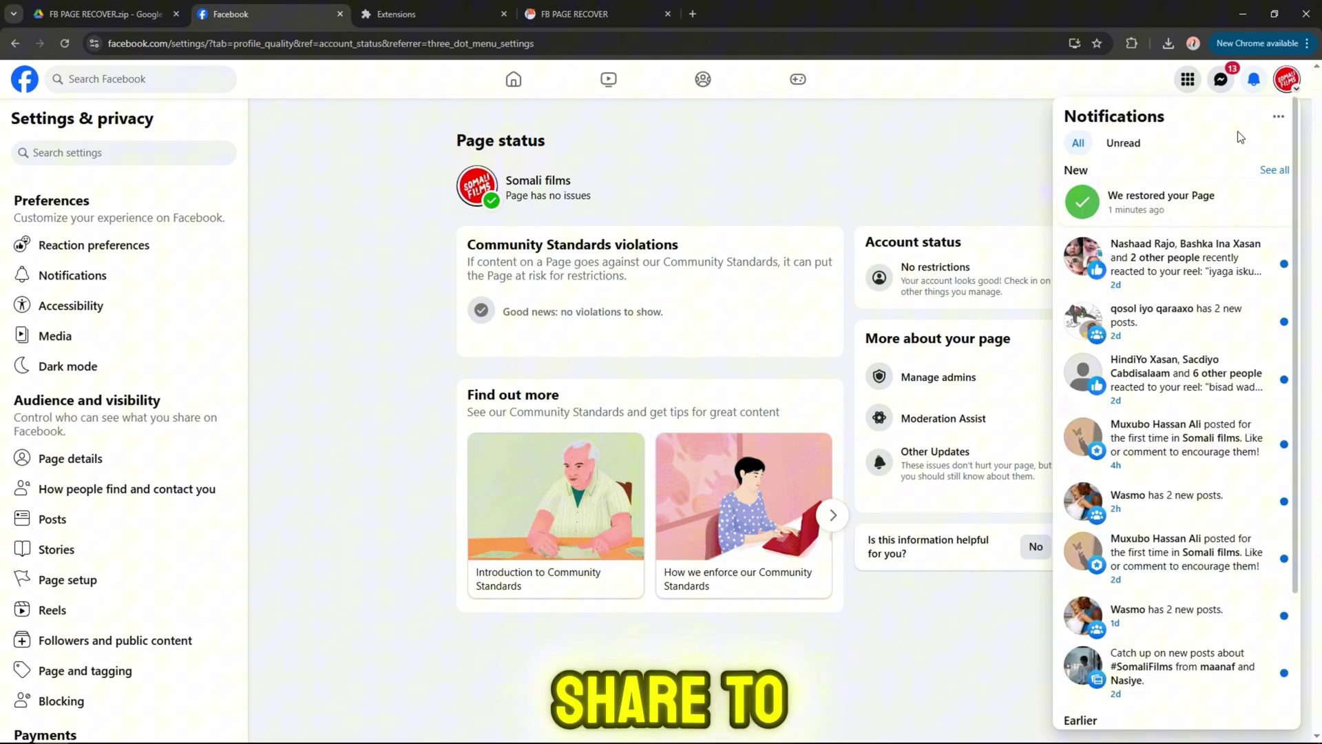
click(1266, 203)
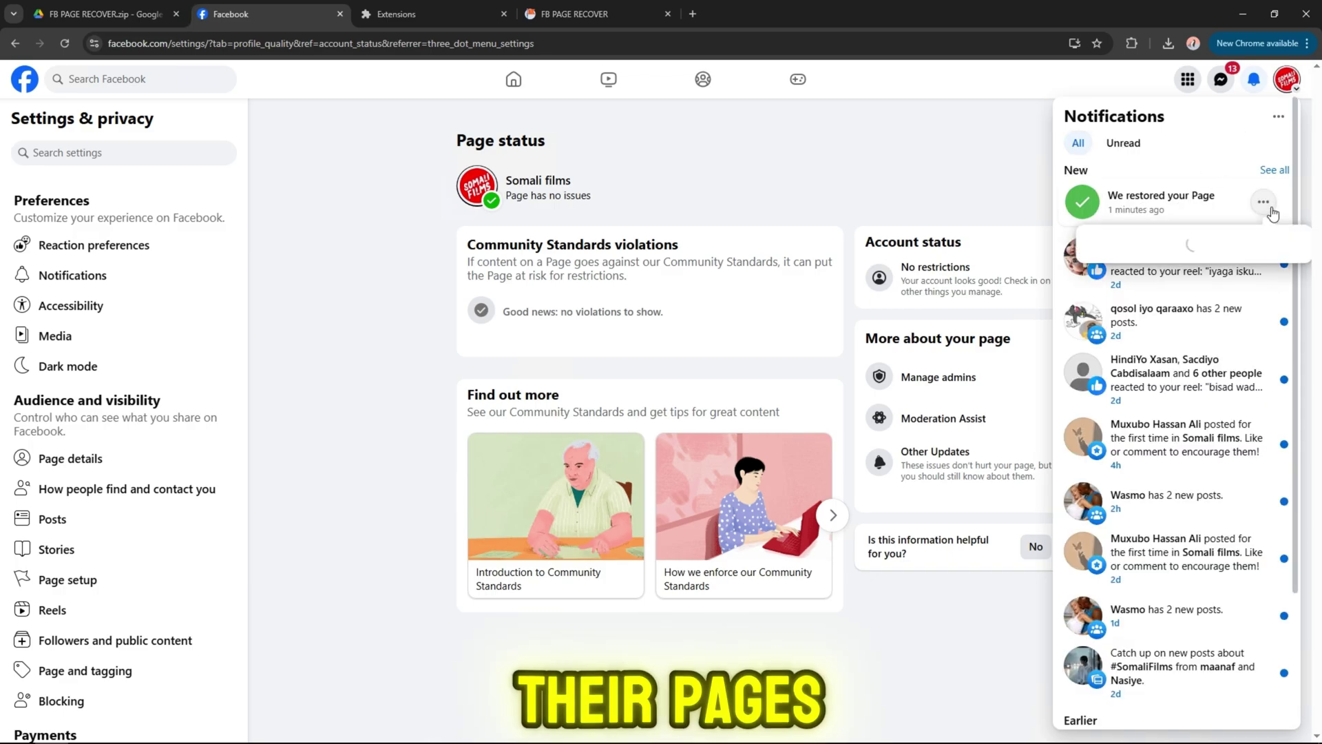